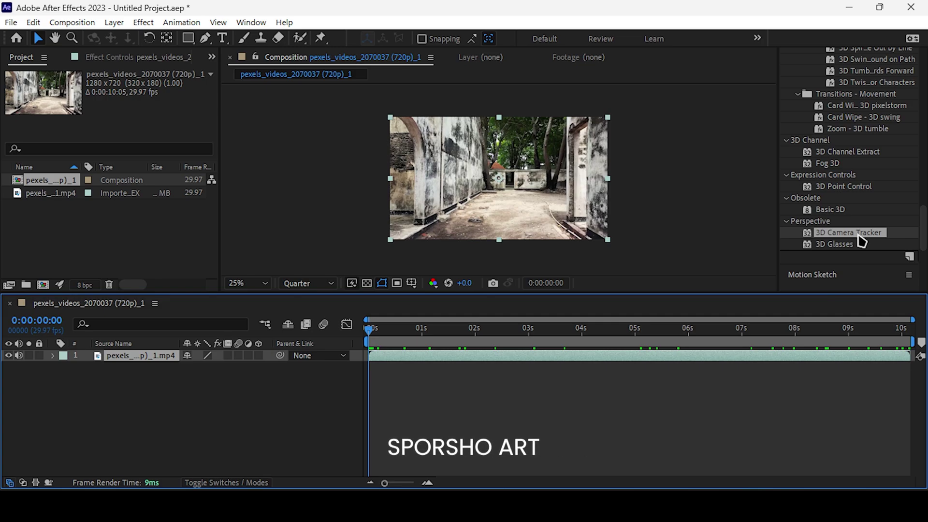
Apply the 3D Camera Tracker to the pexels footage layer and create a solid and camera from a track target on the ground
drag(862, 241, 169, 355)
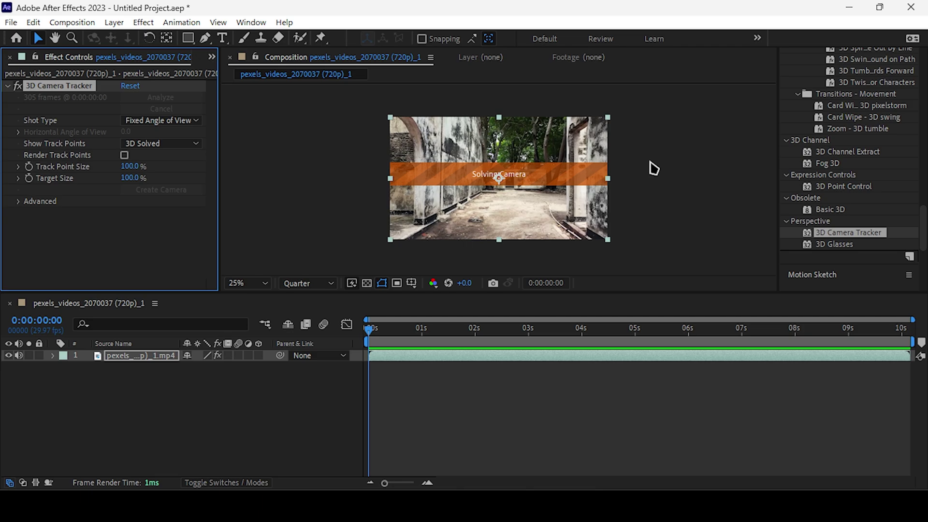
scroll(527, 193, up, 2)
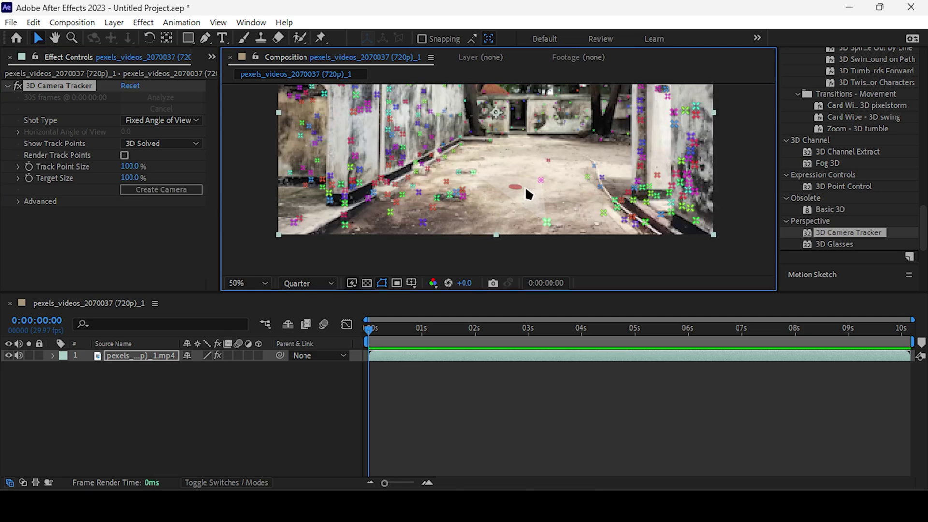
right_click(522, 162)
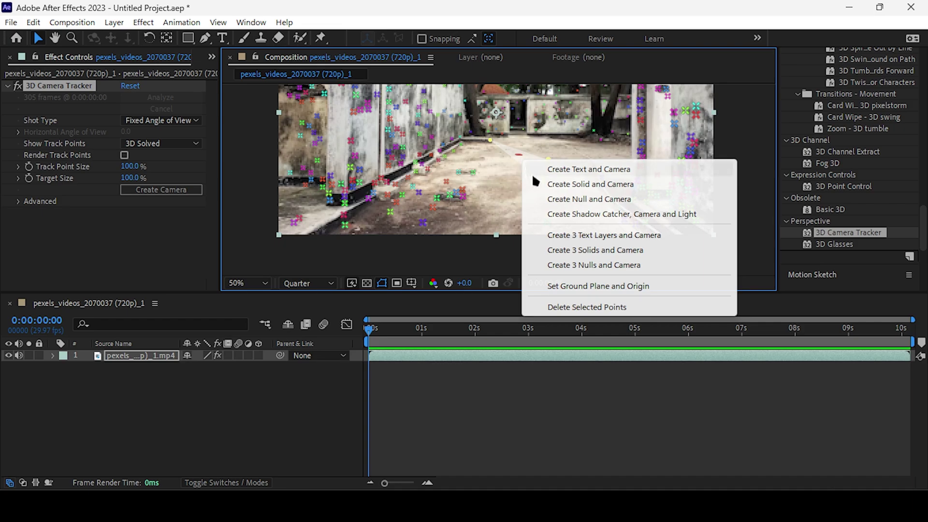
click(547, 184)
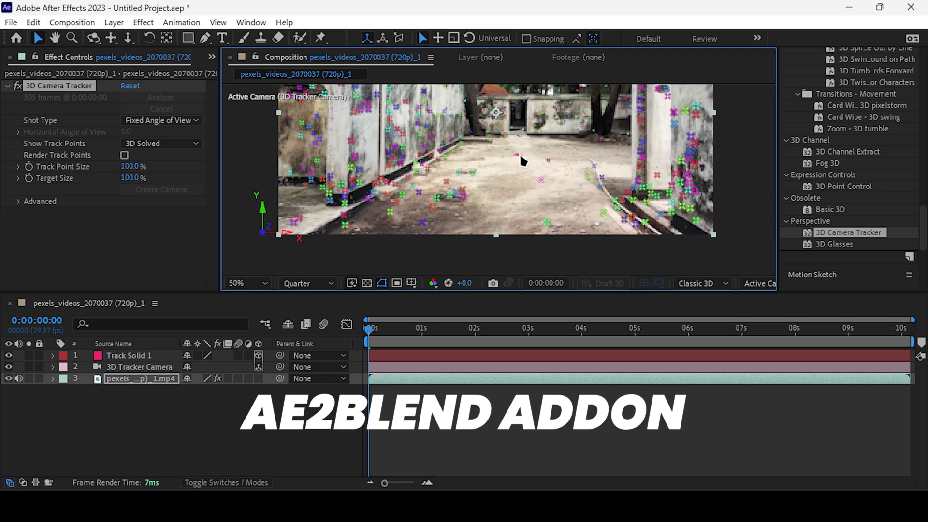
Scale Track Solid 1 to 1234 on all axes and set its Z Rotation to 71°
click(127, 355)
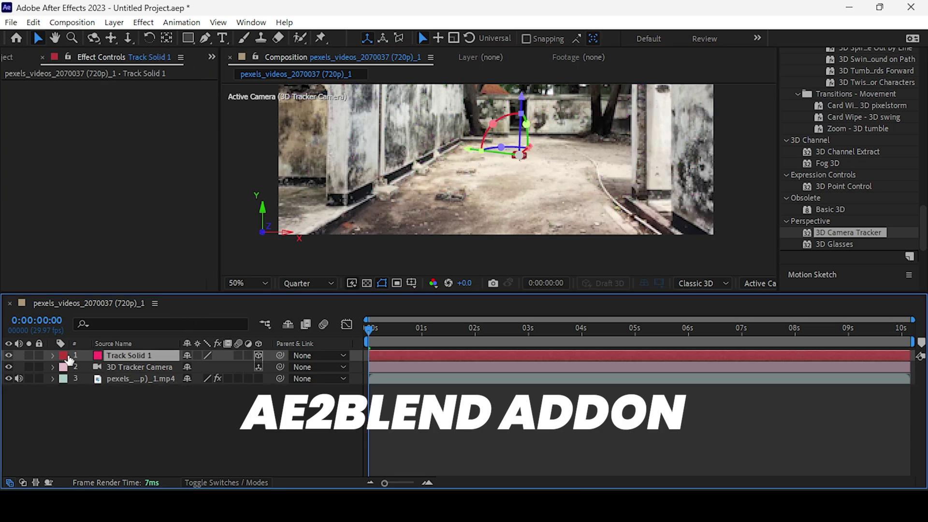
click(52, 355)
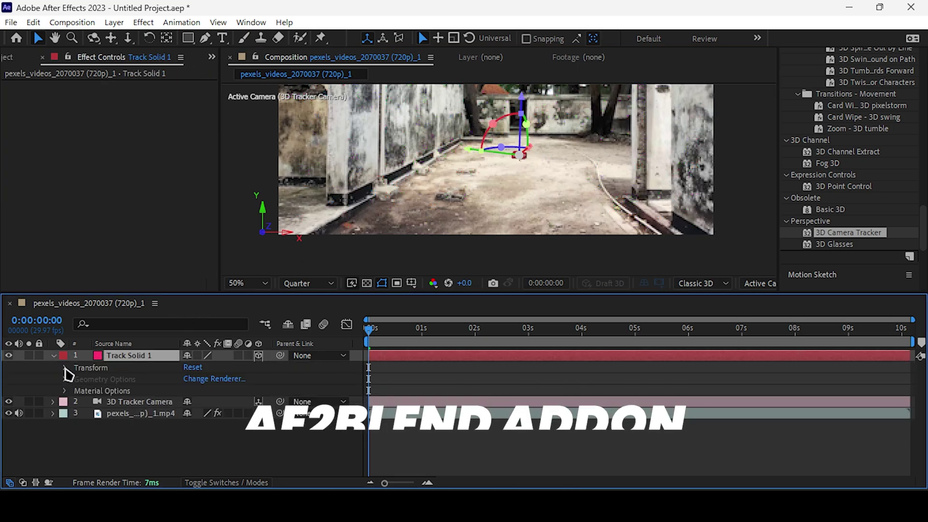
click(65, 367)
text(1234)
key(Return)
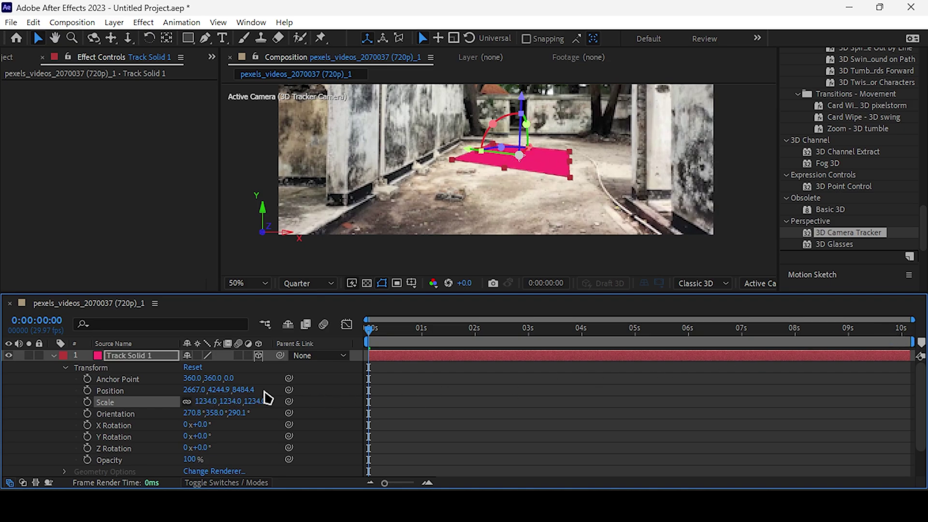
drag(203, 426, 228, 439)
key(ctrl+z)
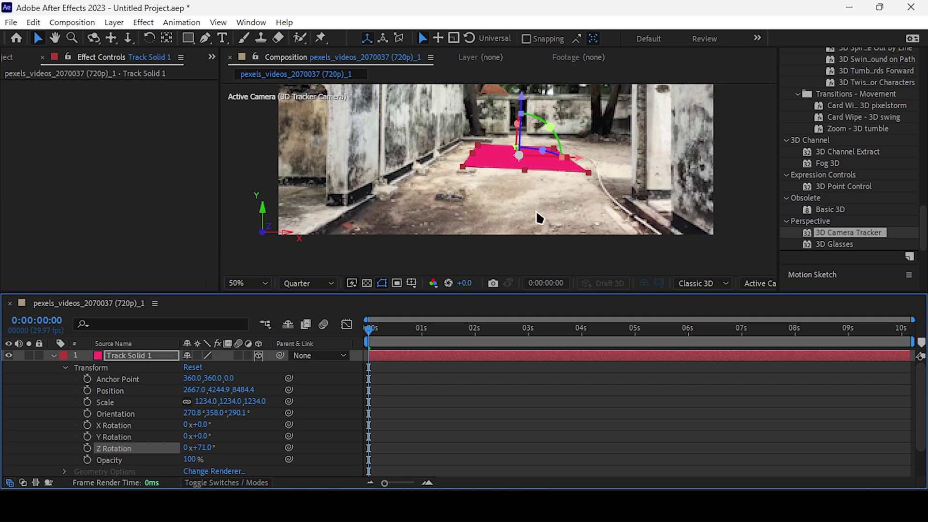
Play the composition to check how the enlarged solid follows the ground
click(536, 212)
key(space)
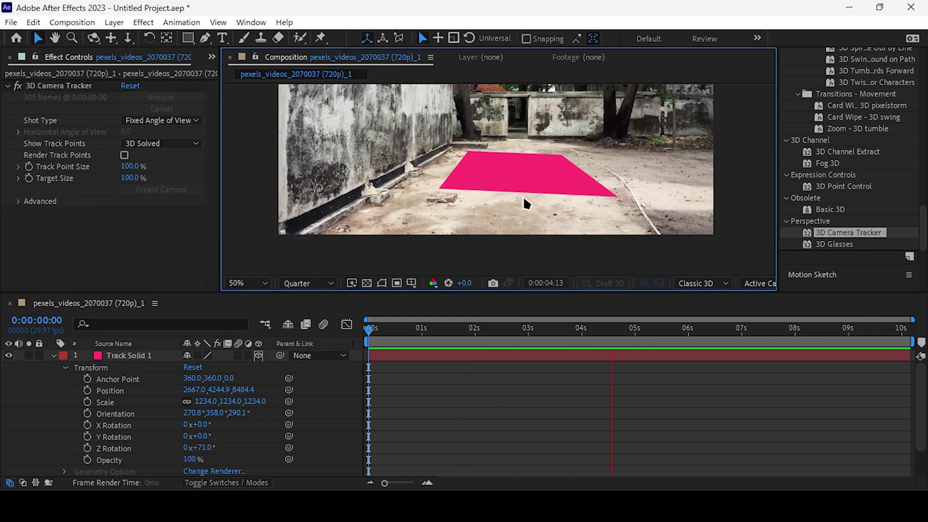
key(space)
key(space)
key(space)
click(155, 357)
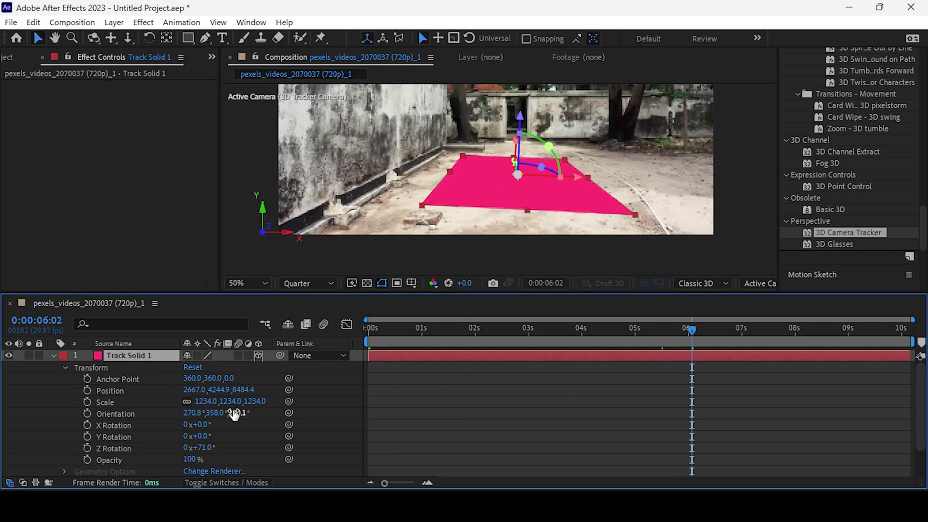
drag(237, 413, 198, 424)
key(ctrl+z)
key(ctrl+z)
key(ctrl+z)
Replay the composition to examine the solid's tracking once more
key(space)
key(space)
scroll(514, 198, down, 2)
key(space)
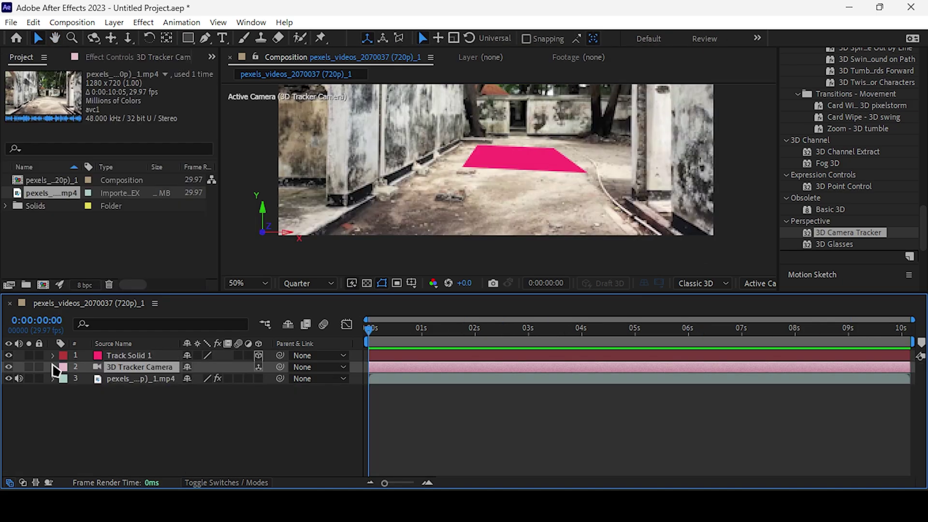
Copy the Position, Orientation and X, Y, Z Rotation properties of the 3D Tracker Camera
click(53, 367)
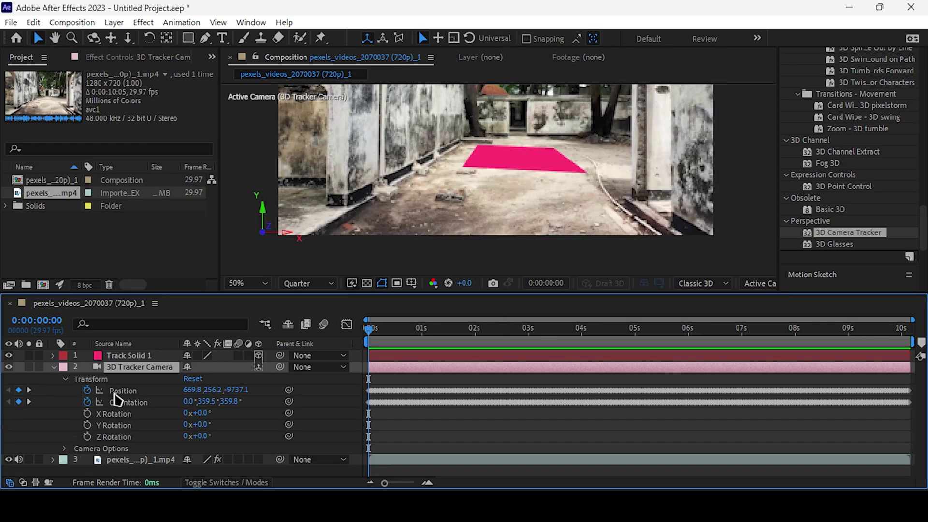
click(116, 392)
shift+click(122, 403)
shift+click(121, 425)
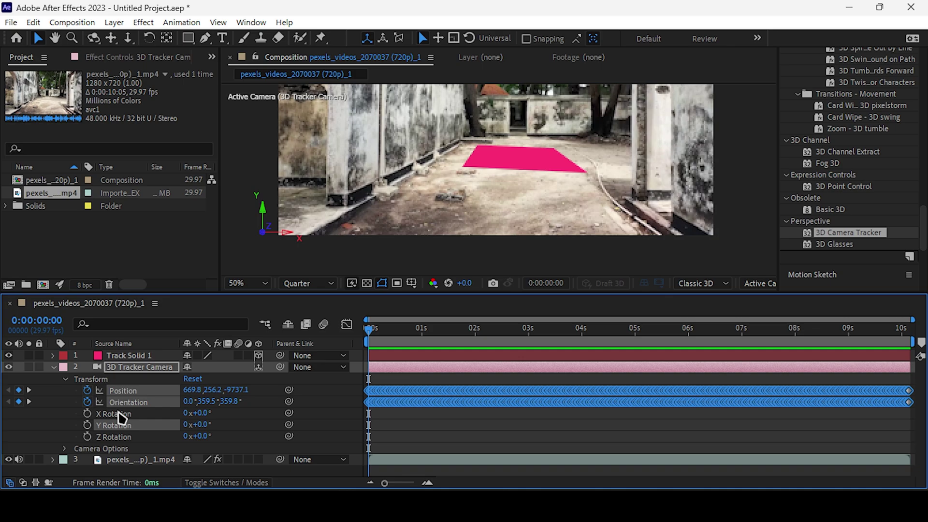
shift+click(120, 415)
shift+click(120, 437)
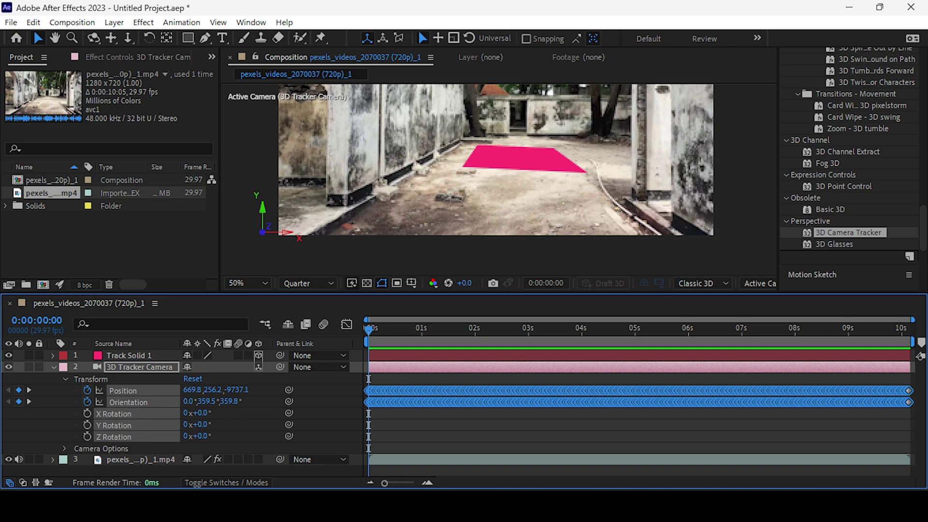
Switch to Blender, create a camera from the copied data with AE2Blend, and play its animation through the camera view
click(532, 505)
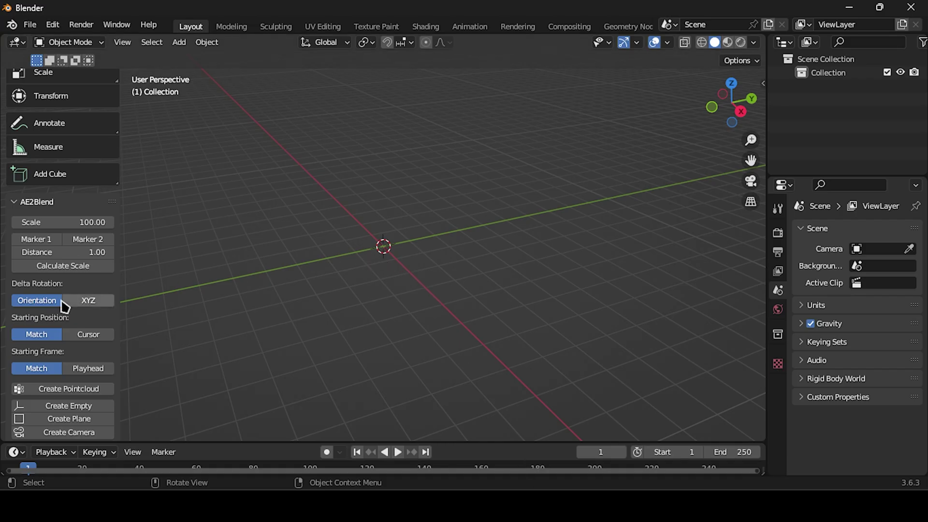
scroll(68, 414, down, 1)
click(75, 428)
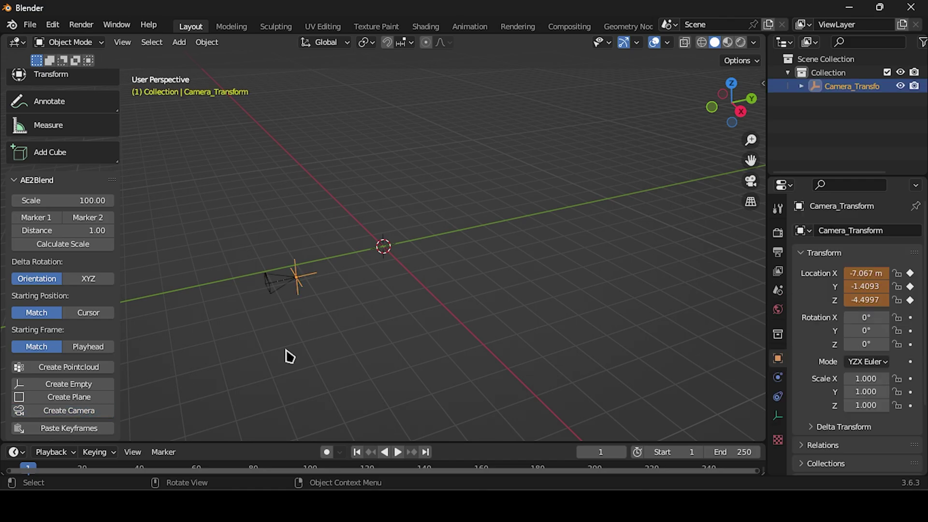
click(751, 181)
key(space)
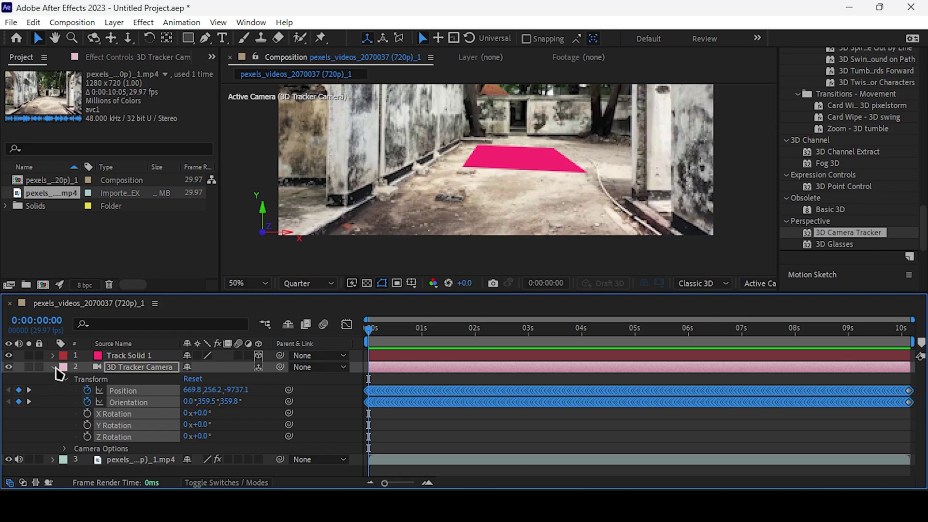
Switch to After Effects and copy the transform properties of Track Solid 1, from Anchor Point through Opacity
click(52, 367)
click(52, 356)
drag(116, 379, 132, 451)
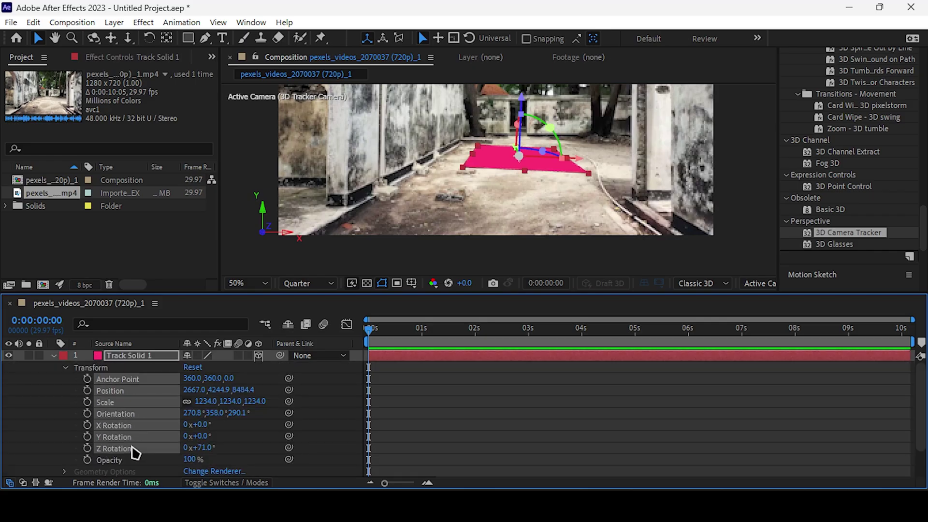
drag(132, 452, 134, 460)
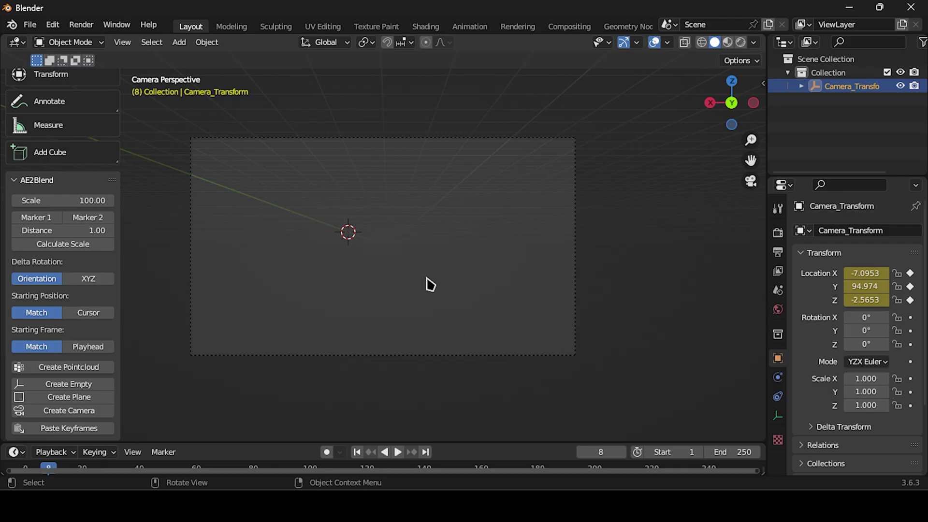
Switch to Blender, create a plane from the copied solid data with AE2Blend, and return the timeline to frame 0
click(75, 398)
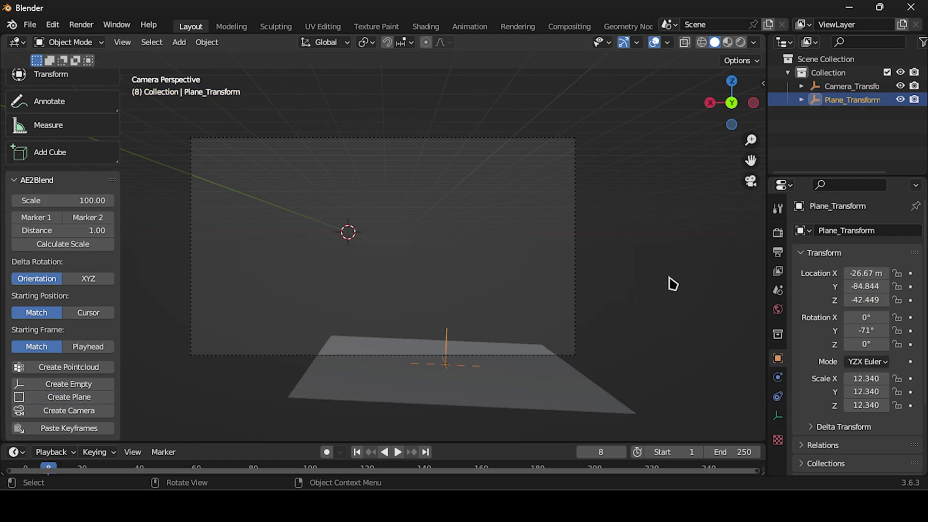
click(611, 266)
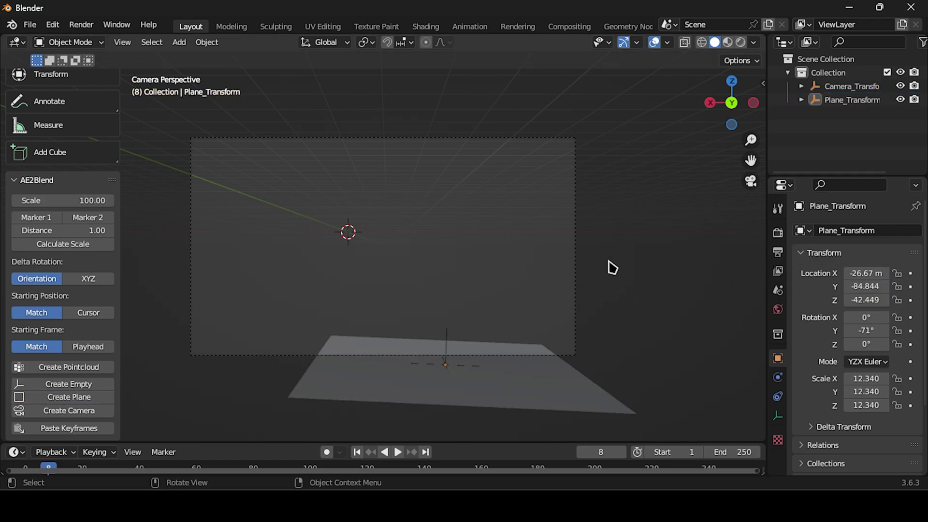
drag(51, 469, 25, 470)
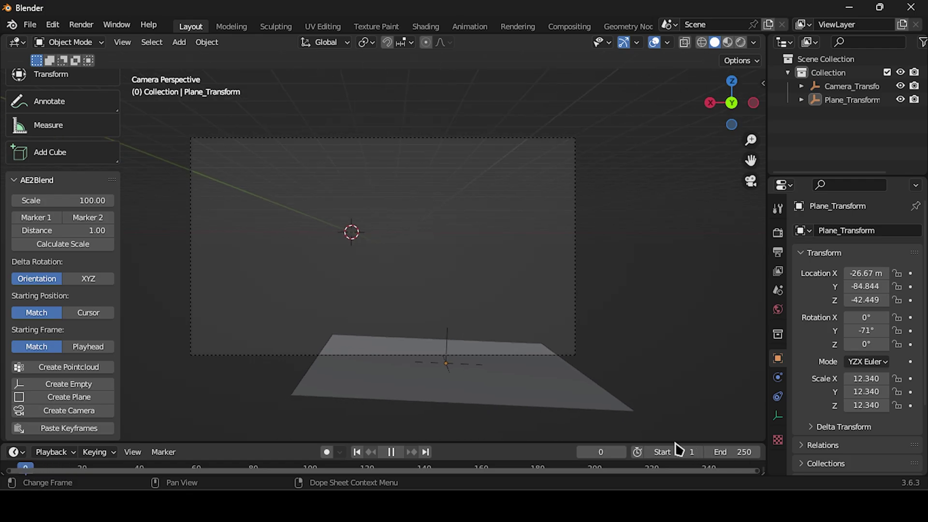
Set the focal length of the camera inside Camera_Transform to 16 mm
click(819, 87)
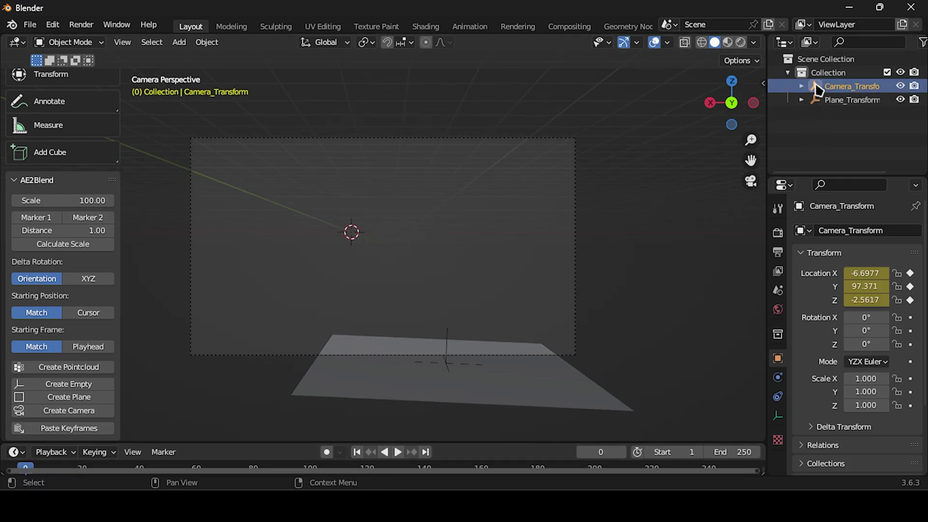
click(801, 86)
click(846, 115)
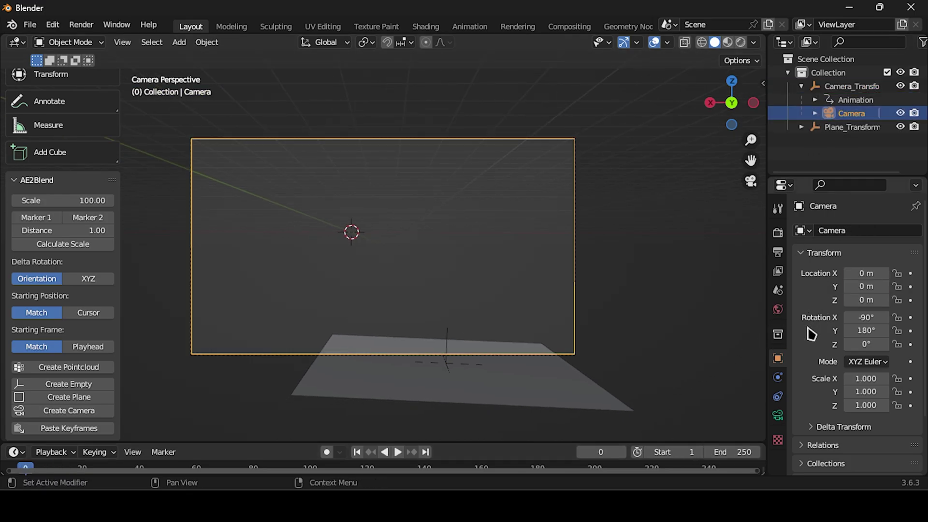
click(778, 416)
scroll(828, 413, down, 2)
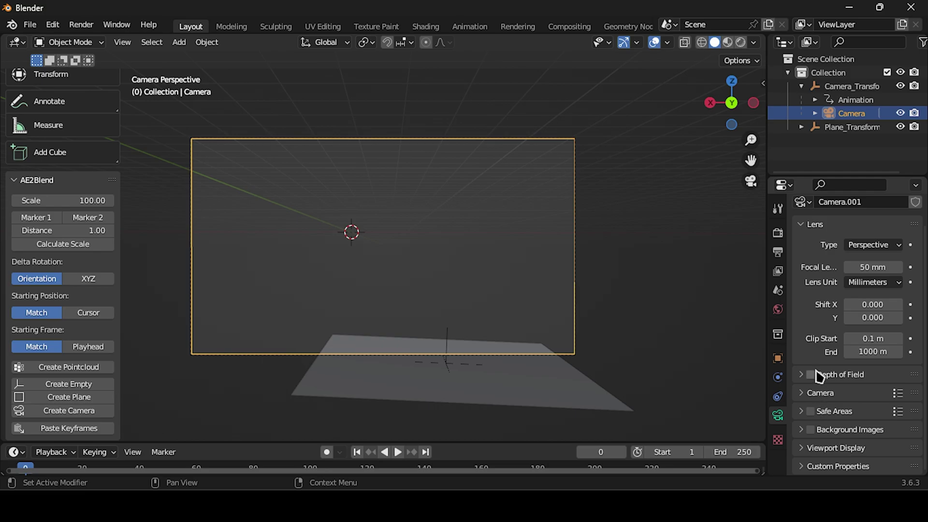
click(880, 264)
key(Return)
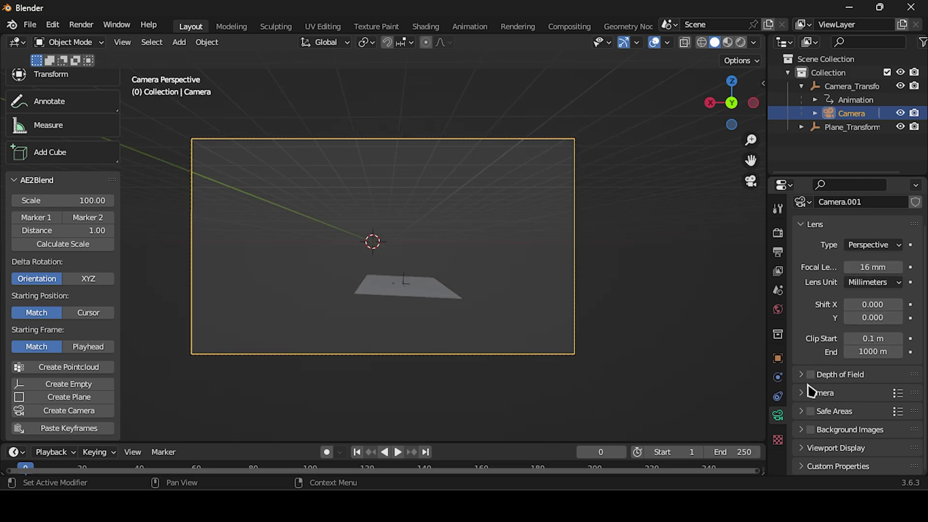
Enable background images for the camera and load the courtyard footage as its background
click(802, 429)
scroll(840, 425, down, 1)
click(840, 425)
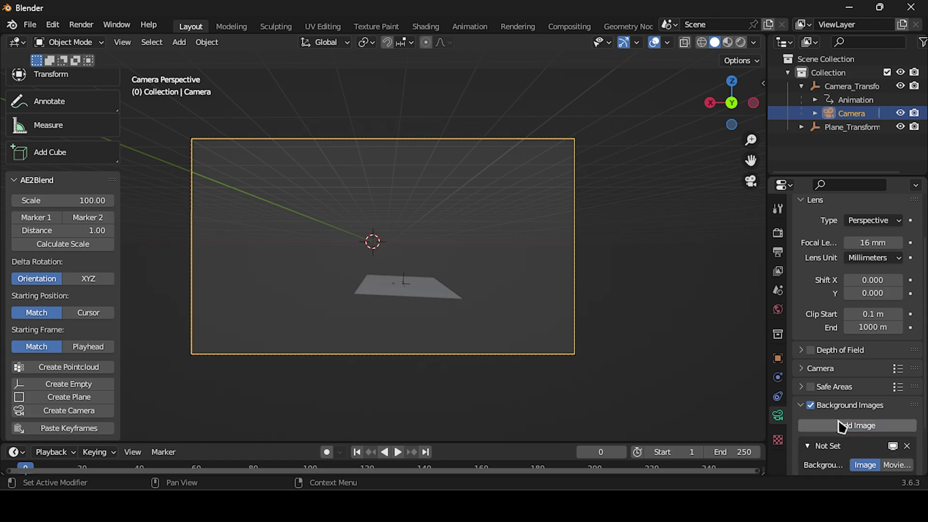
scroll(871, 416, down, 3)
click(902, 406)
scroll(903, 407, down, 3)
click(891, 390)
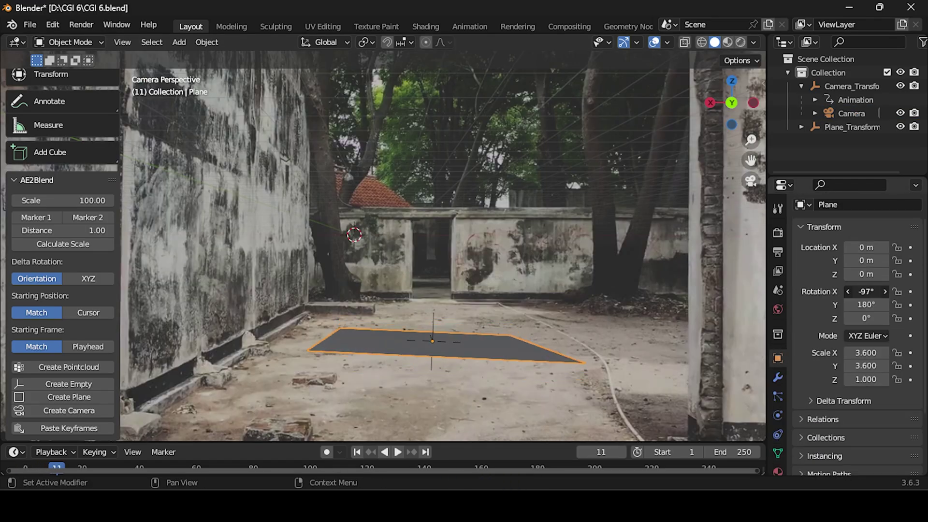
Align the plane with the ground using rotation X -90°, Y 177°, Z -3° and location Z 0.82 m, saving the file
drag(866, 292, 884, 292)
mouse_move(865, 305)
mouse_down()
mouse_move(851, 304)
mouse_move(866, 305)
mouse_up()
drag(866, 318, 857, 318)
click(609, 315)
key(ctrl+z)
key(ctrl+s)
right_click(866, 261)
drag(866, 260, 909, 274)
right_click(866, 247)
drag(866, 318, 851, 305)
right_click(866, 318)
Play the animation to check that the plane stays aligned with the background footage
click(628, 372)
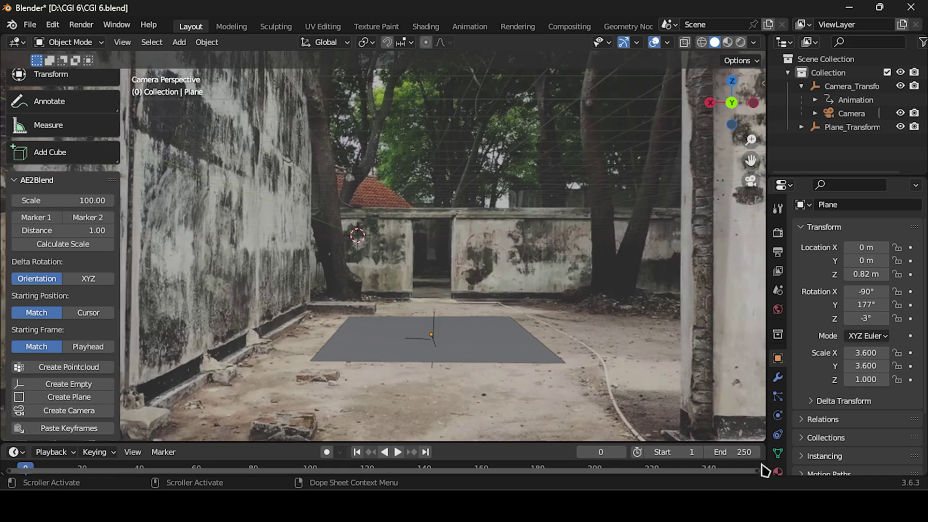
key(space)
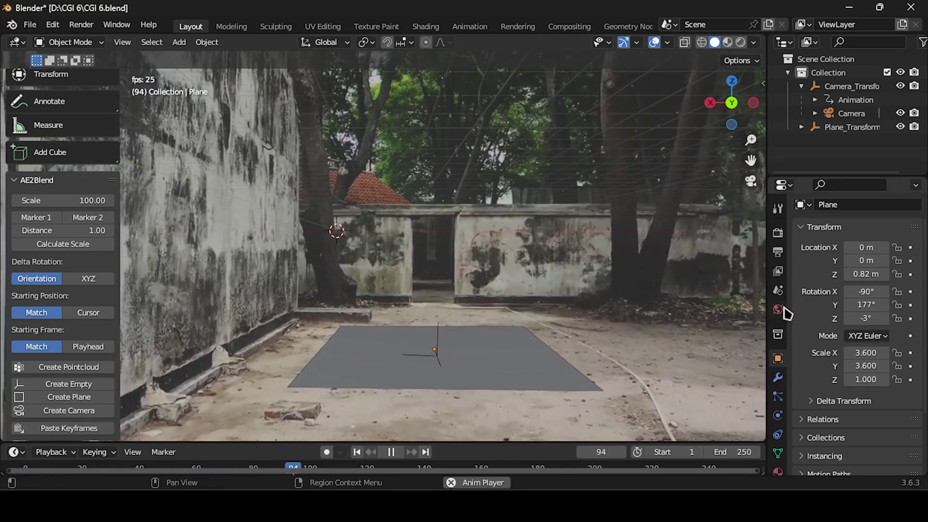
key(space)
Set the scene's output frame rate to 29.97 fps and return the timeline to frame 0
click(778, 234)
click(779, 253)
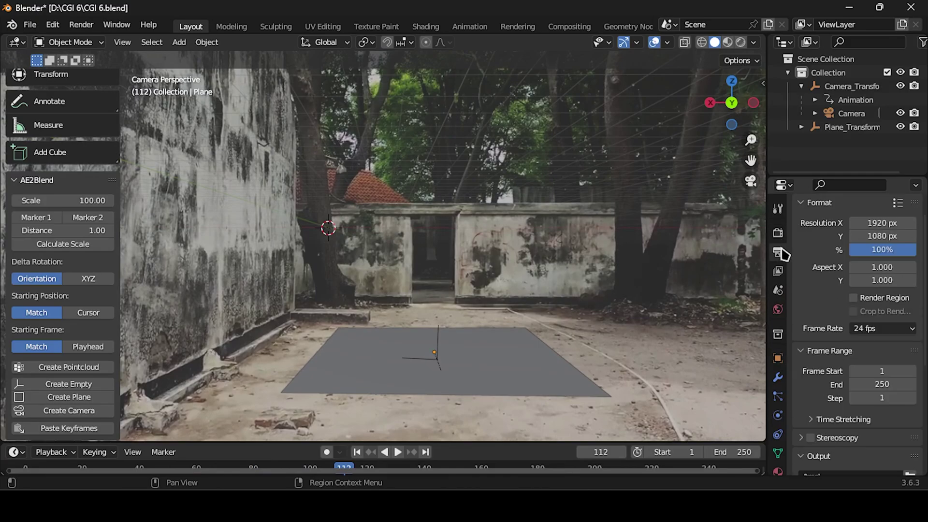
click(778, 233)
scroll(906, 340, up, 1)
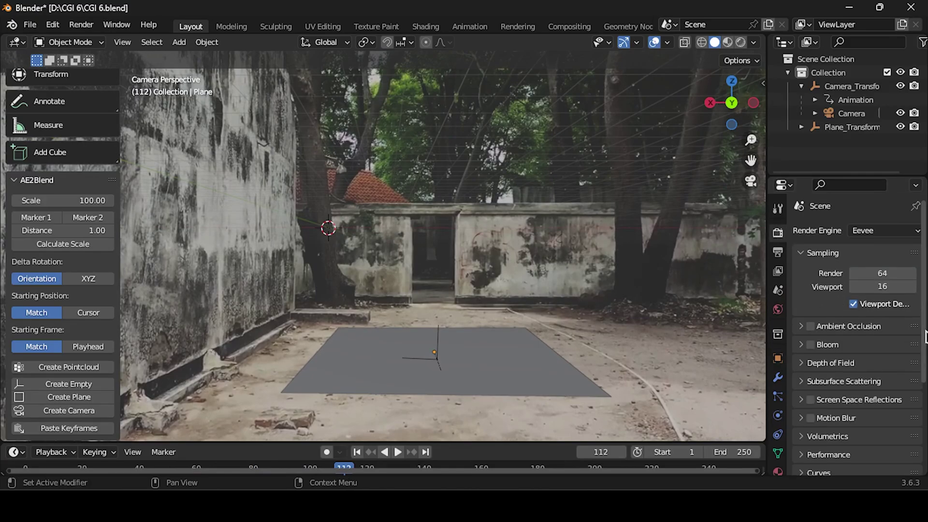
click(778, 252)
click(891, 354)
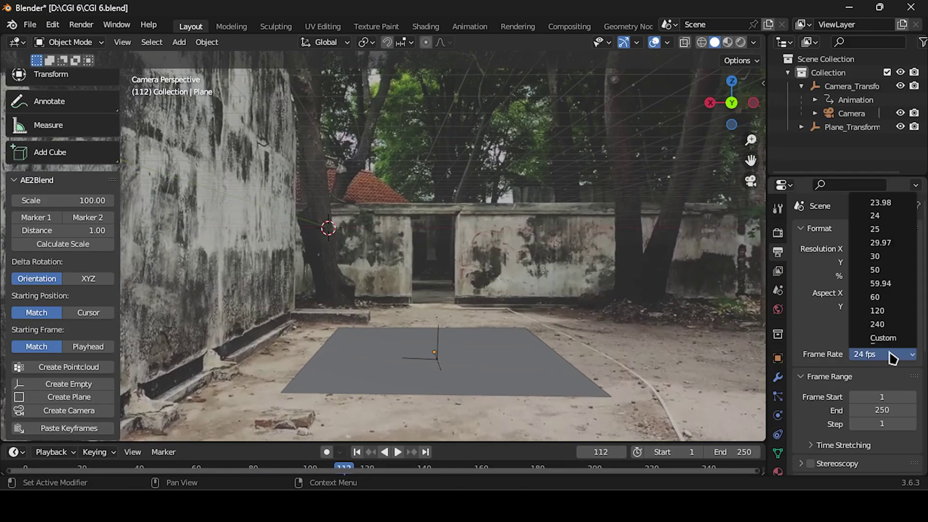
click(878, 249)
key(shift+Left)
Enter Edit Mode on the ground plane and inset its face to leave a narrow border around it
click(467, 305)
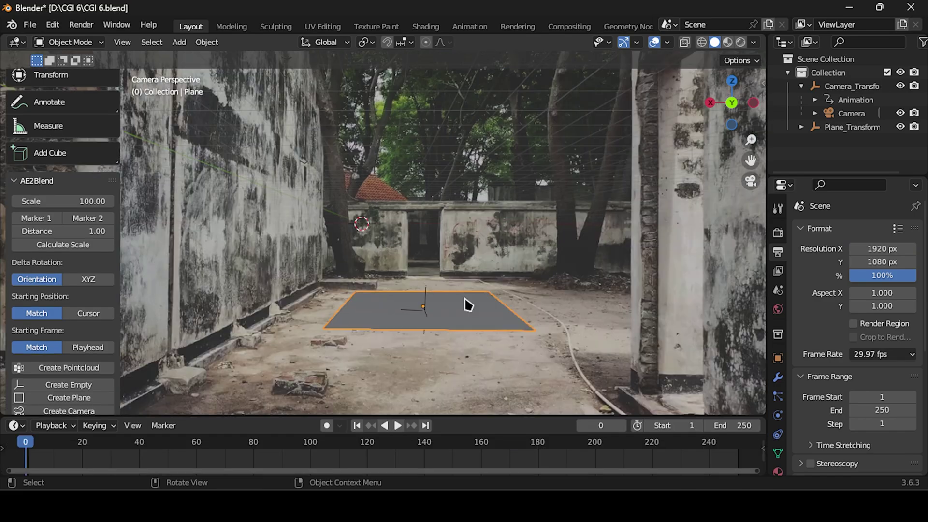
click(72, 43)
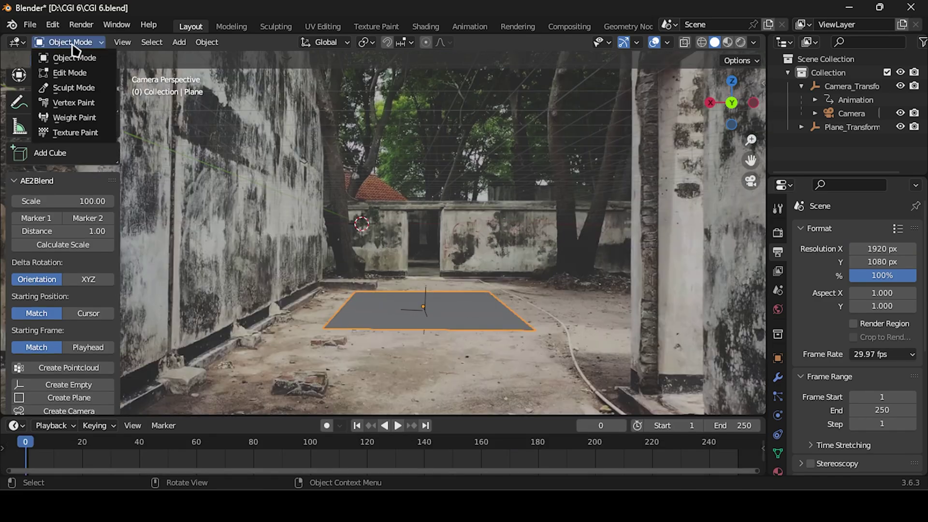
click(77, 72)
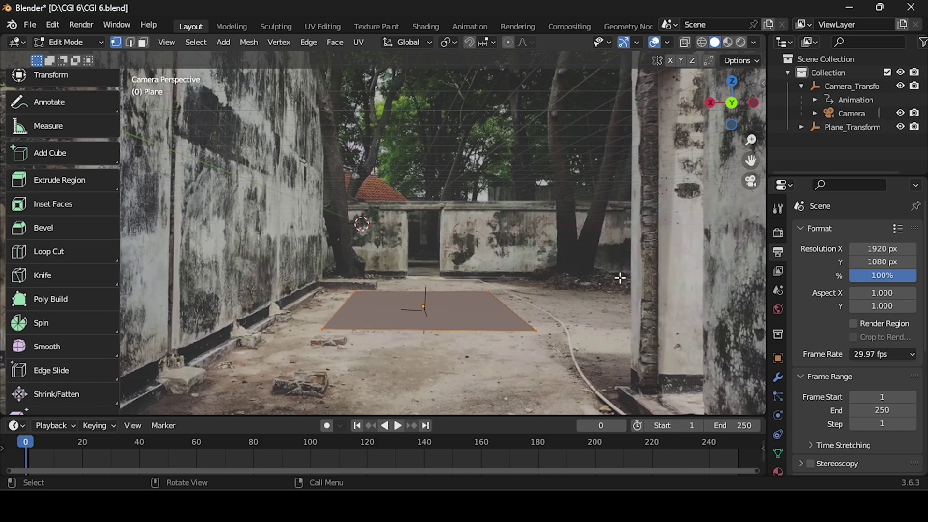
key(i)
click(534, 319)
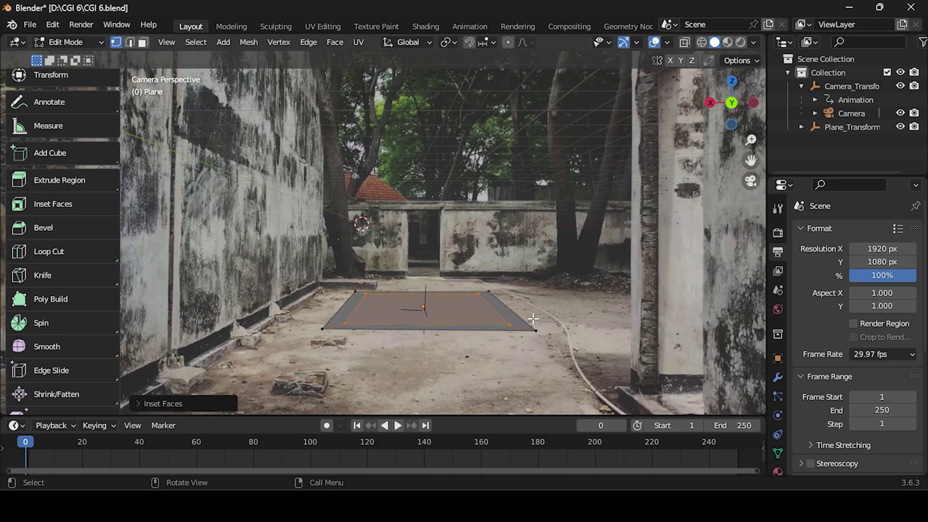
Extrude the inner face straight down to form a deep pit, staying in Edit Mode
key(e)
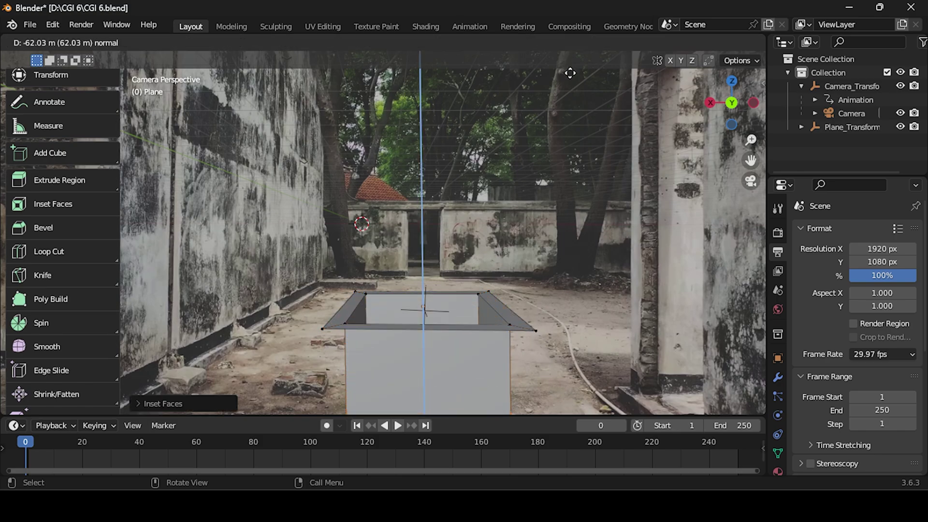
click(590, 124)
key(Tab)
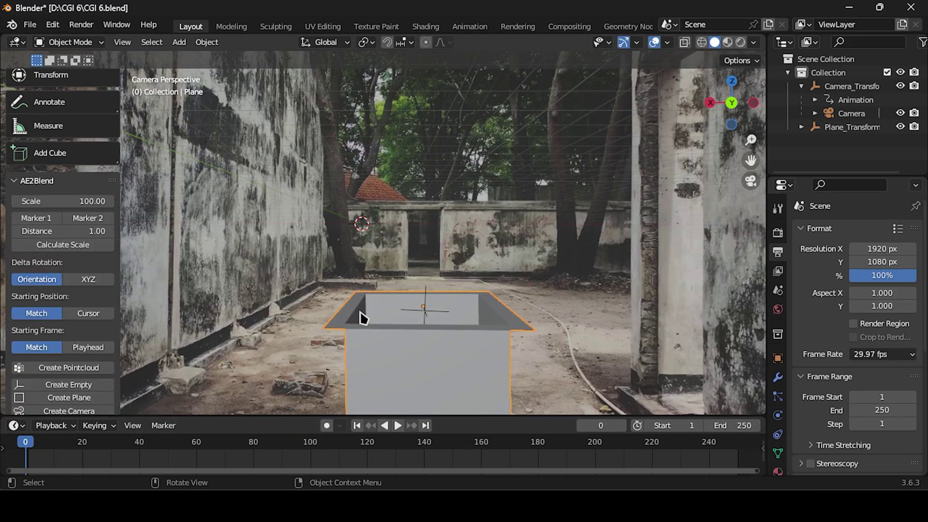
click(68, 43)
click(63, 74)
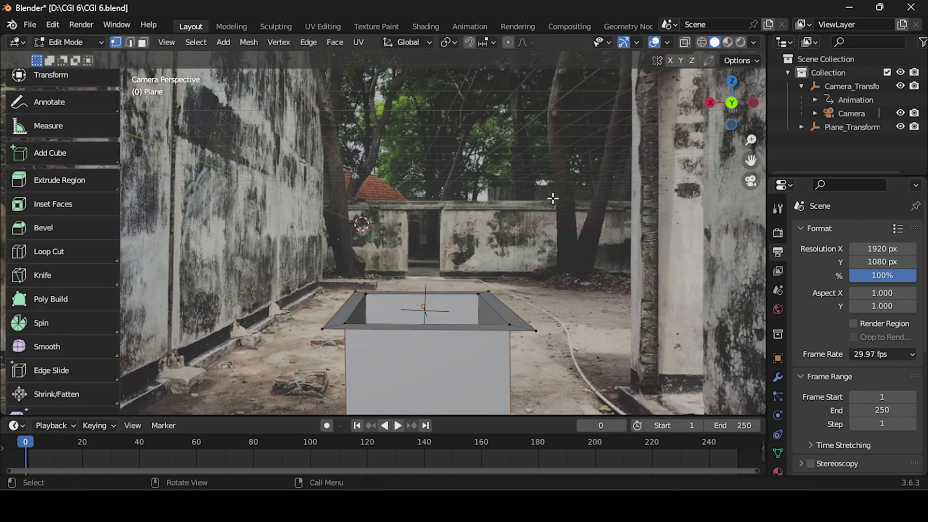
Give the plane a default material plus a second material with a Holdout surface, and assign the Holdout one to the pit's selected bottom face
click(780, 469)
click(887, 291)
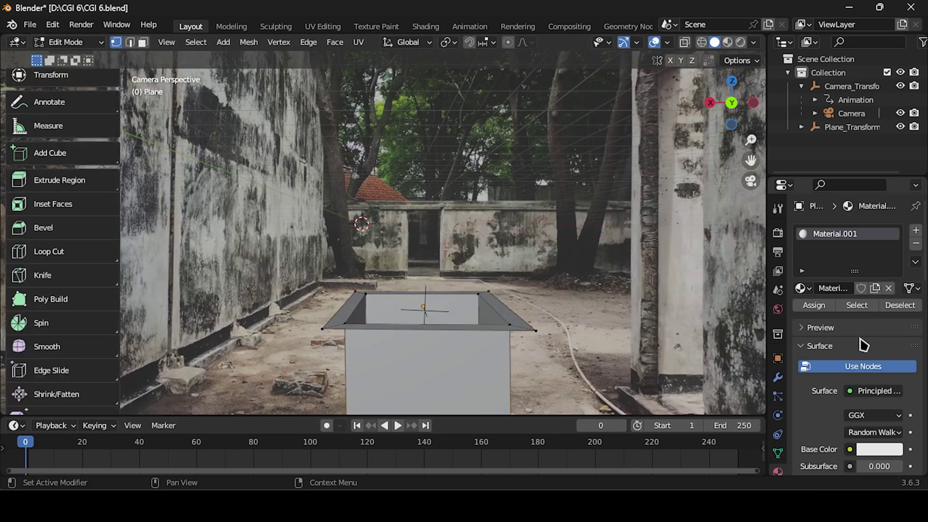
click(916, 231)
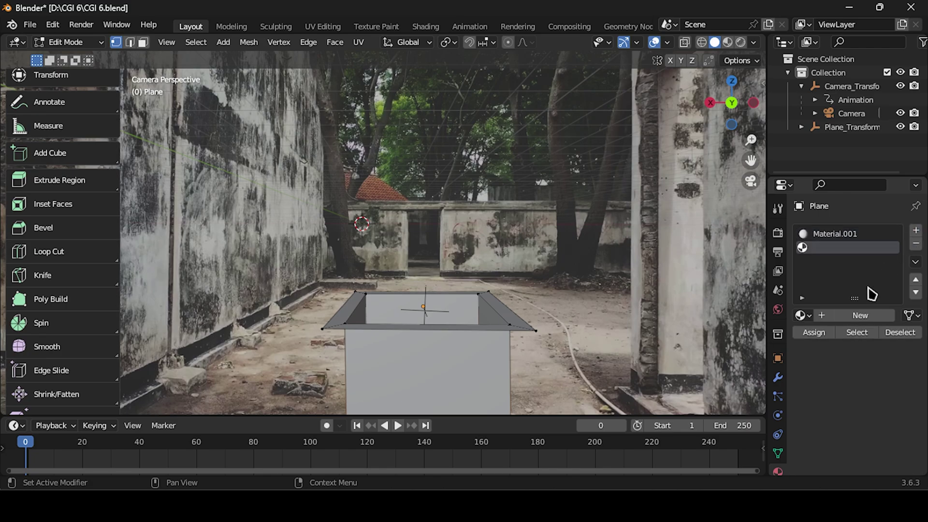
click(860, 314)
click(878, 418)
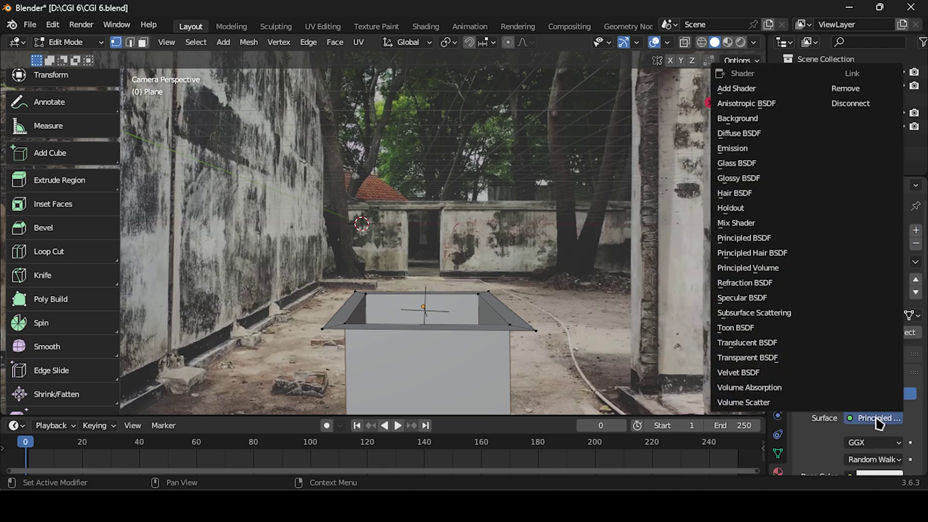
click(750, 208)
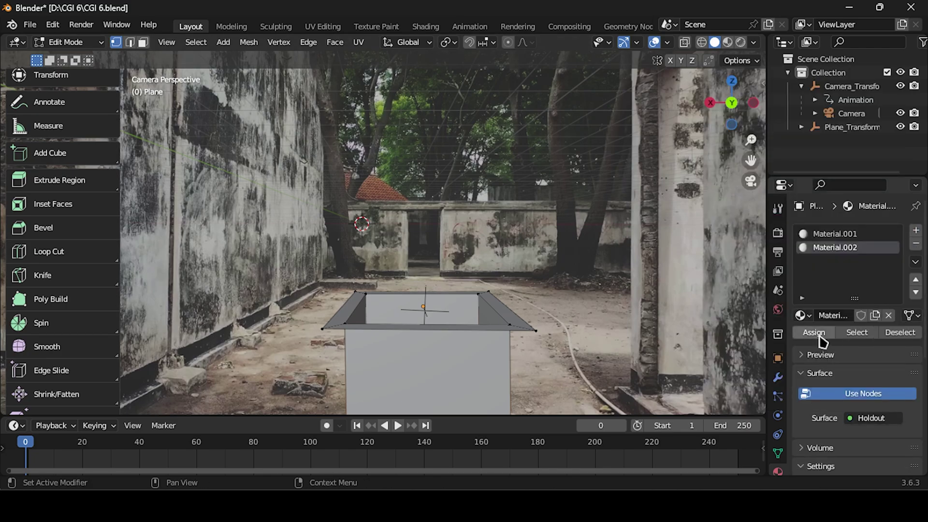
click(820, 334)
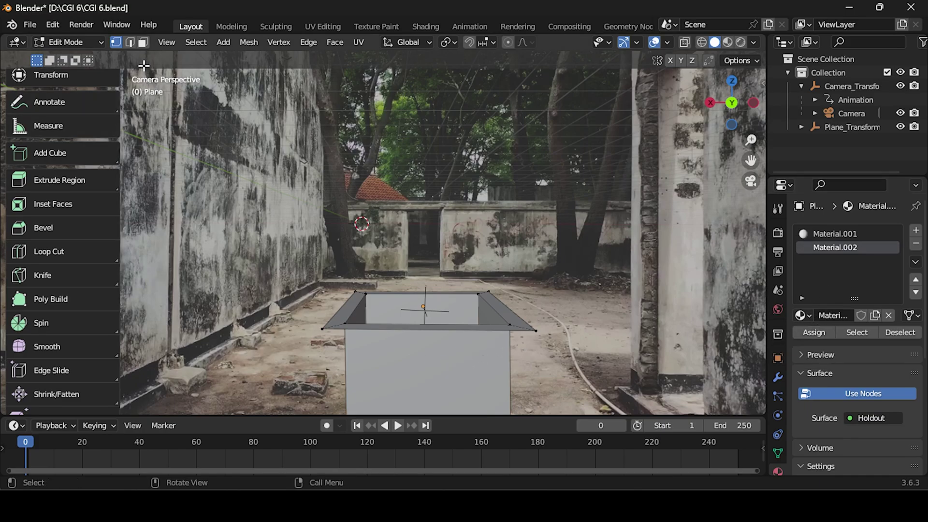
Assign the Holdout material, Material.002, to the pit wall facing the camera
click(481, 349)
click(829, 248)
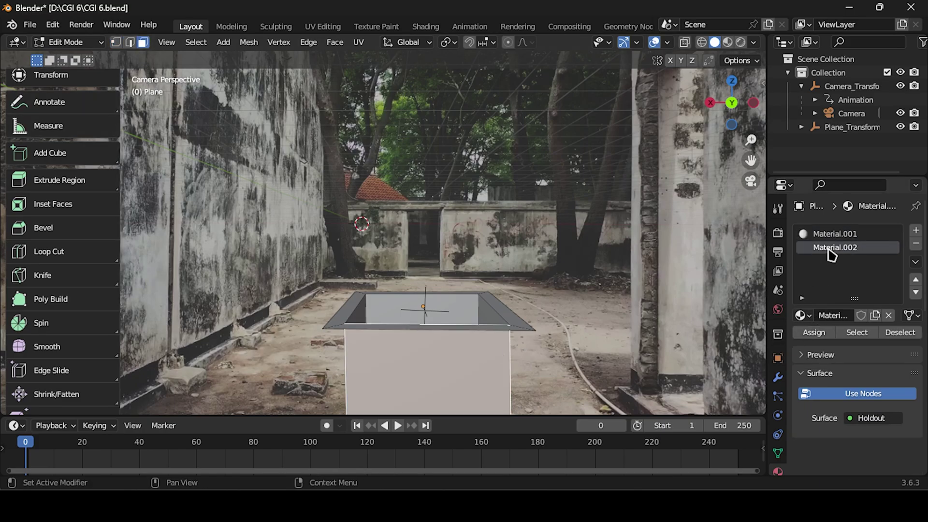
click(822, 335)
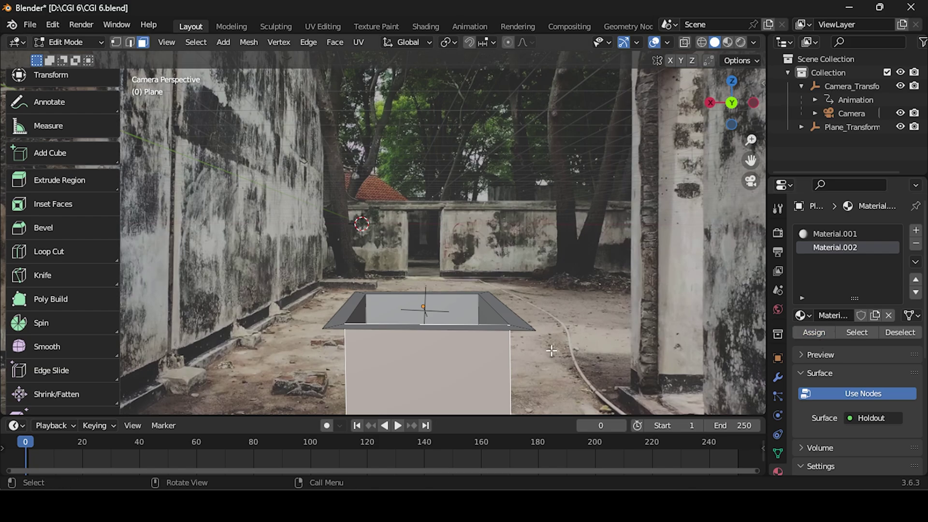
Select all four rim faces around the pit opening and assign Material.002 to them
click(520, 331)
shift+click(478, 294)
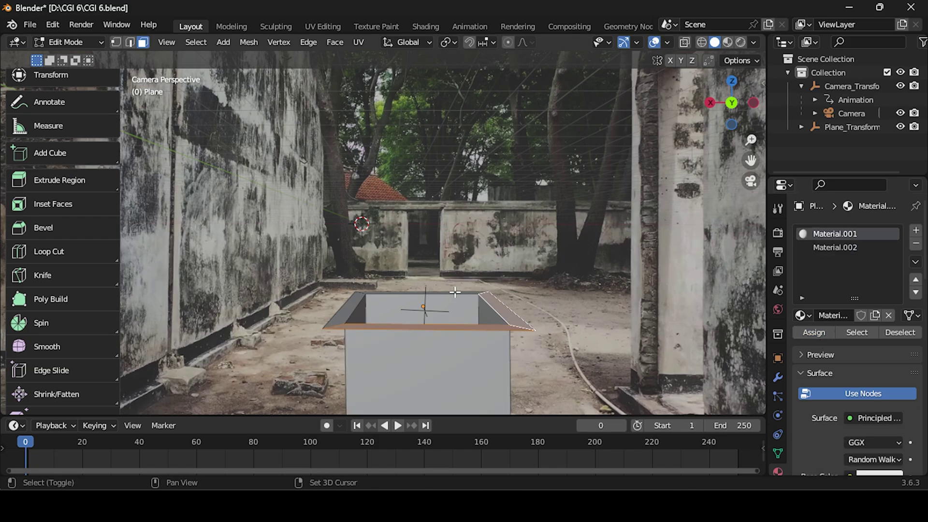
click(379, 293)
shift+click(354, 301)
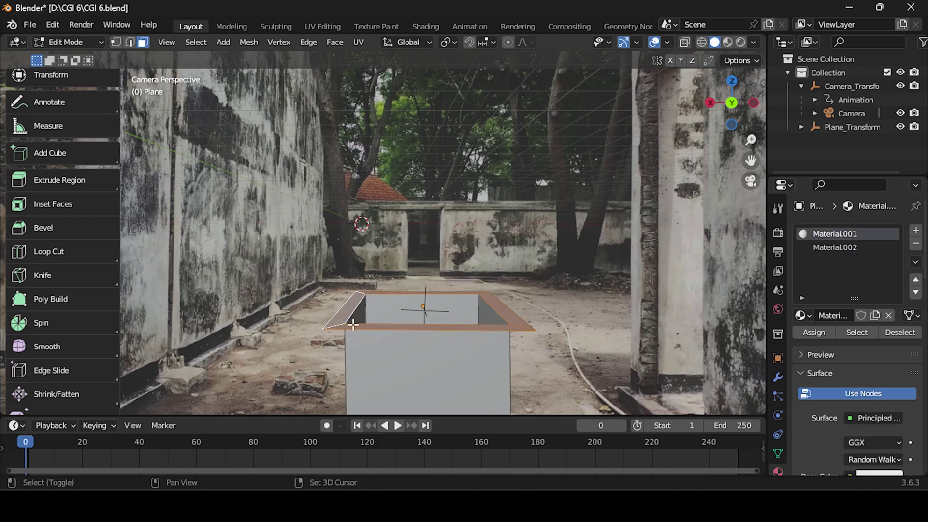
click(822, 248)
click(822, 332)
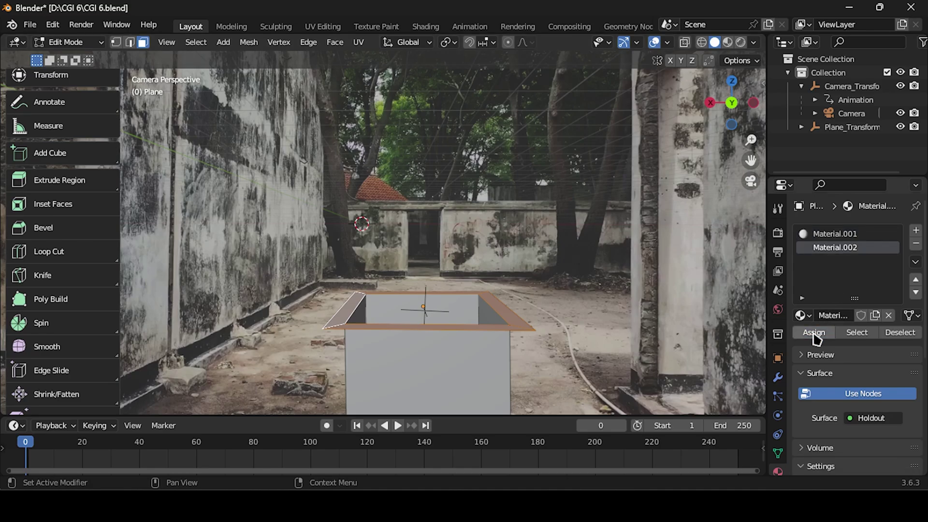
Separate the pit's bottom face into its own object by selection and return to Object Mode
click(65, 42)
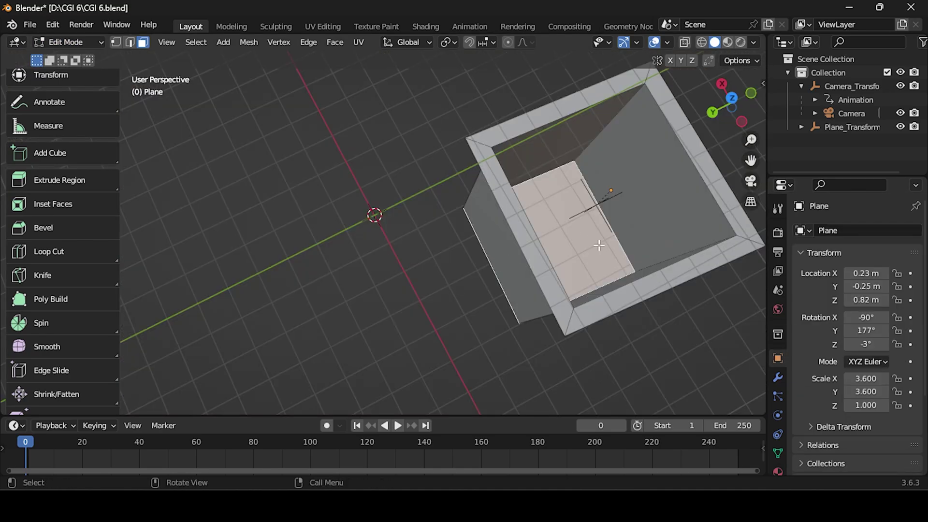
click(676, 188)
click(559, 234)
key(ctrl+p)
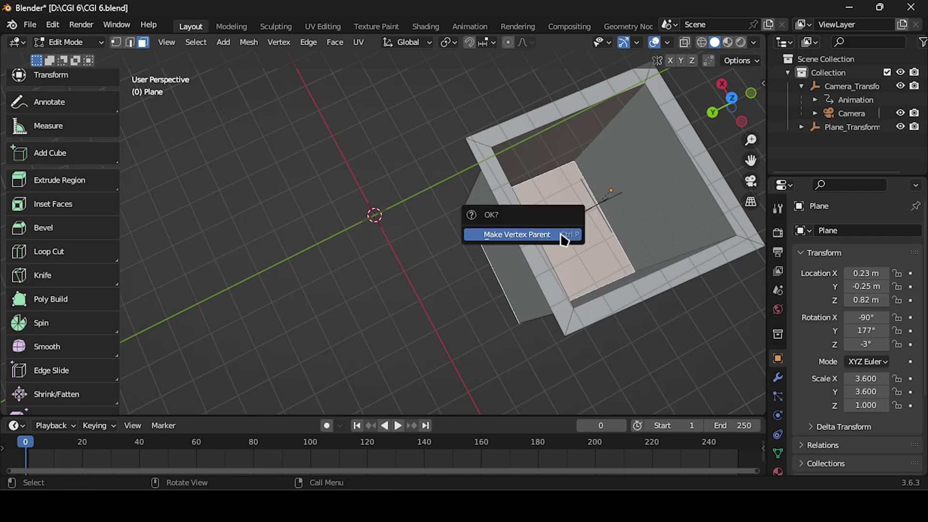
key(p)
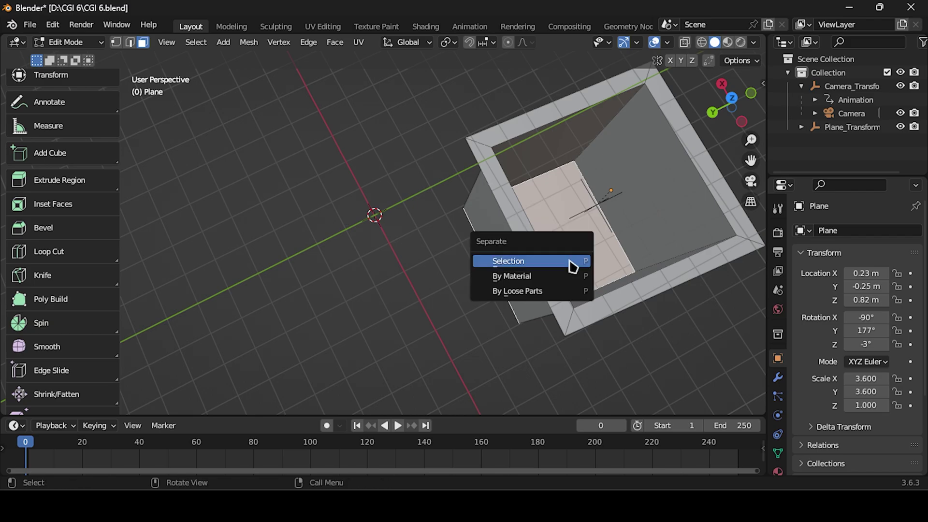
click(572, 261)
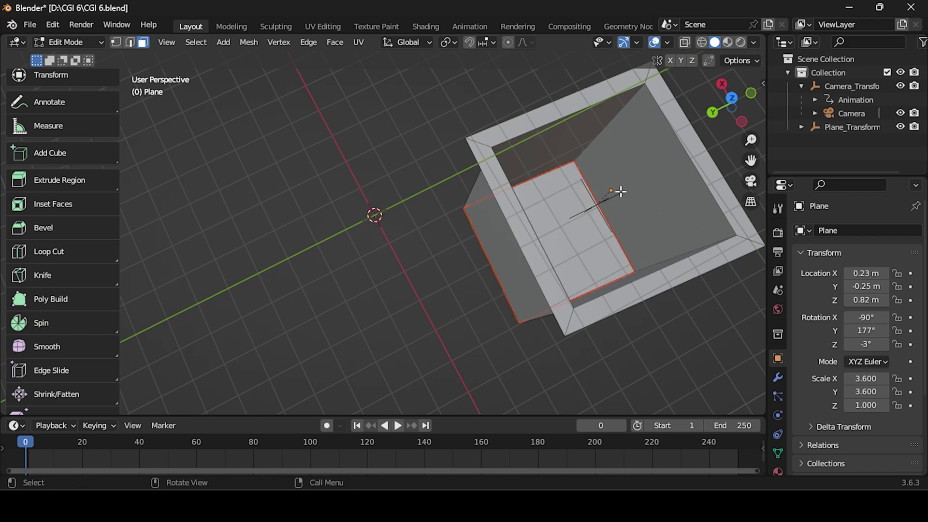
click(68, 42)
click(62, 54)
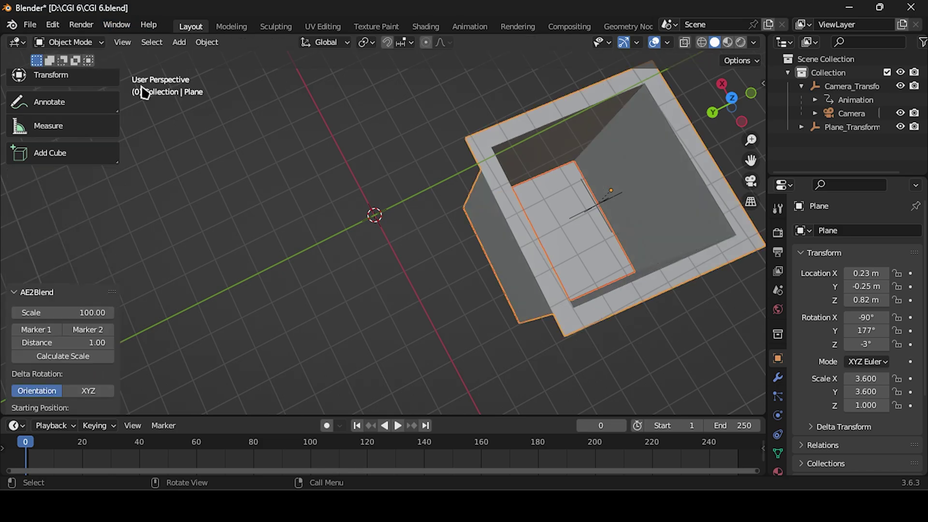
Select the separated bottom piece and, in the camera view, shift its location up to just below the pit opening
click(546, 206)
key(h)
key(ctrl+z)
click(750, 183)
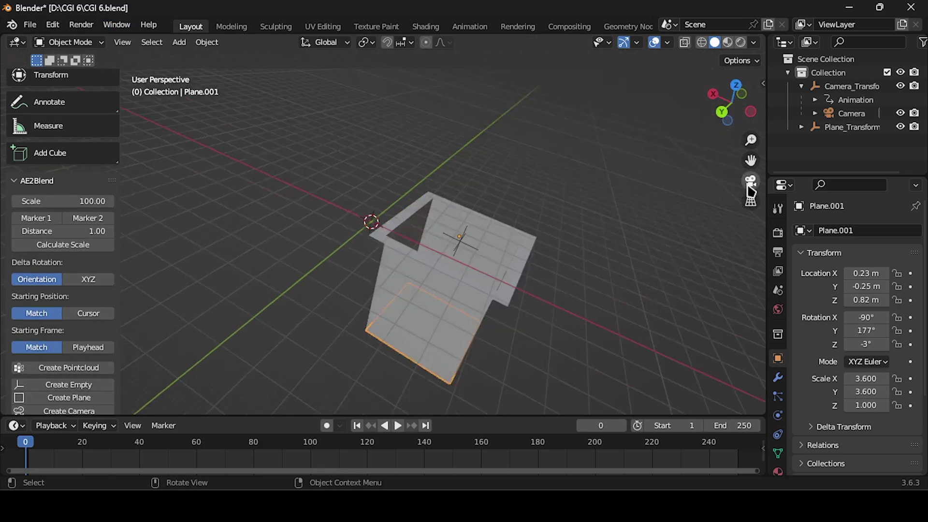
mouse_move(866, 286)
mouse_down()
mouse_move(899, 286)
mouse_move(869, 290)
mouse_up()
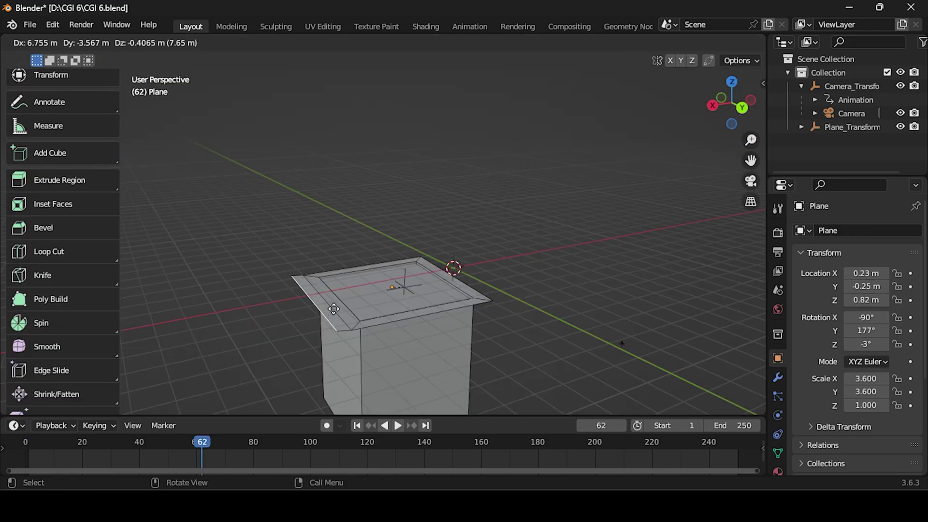
Extrude one outer rim edge about 37.8 m outward along X toward the courtyard's long side wall, returning to Object Mode
click(259, 318)
key(ctrl+z)
click(751, 182)
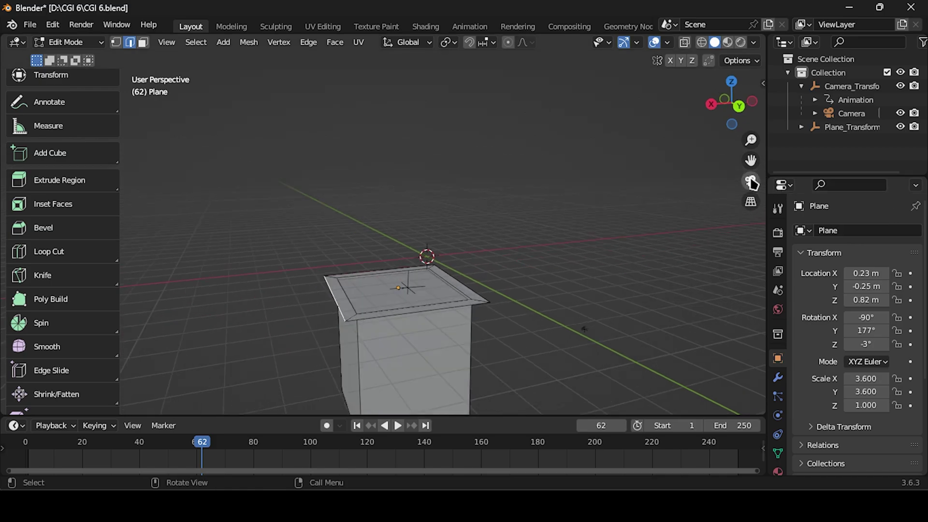
key(e)
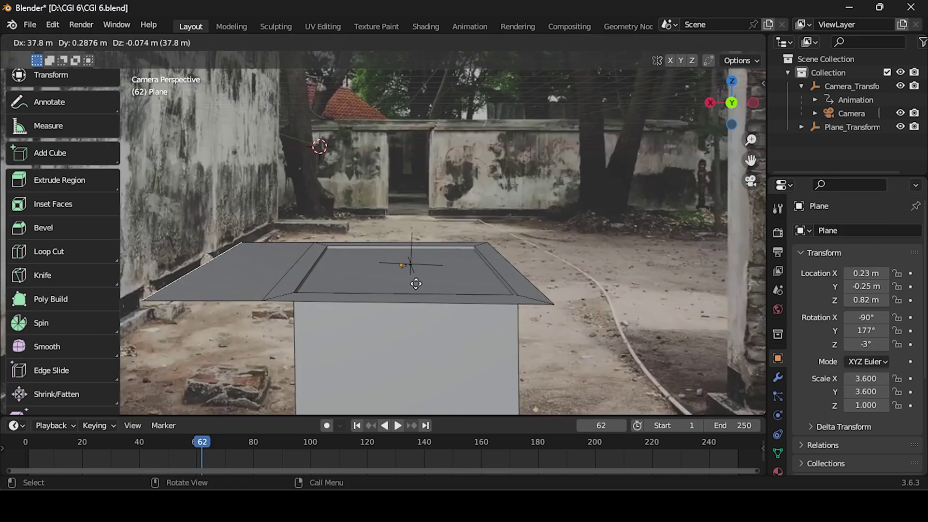
click(416, 284)
click(68, 42)
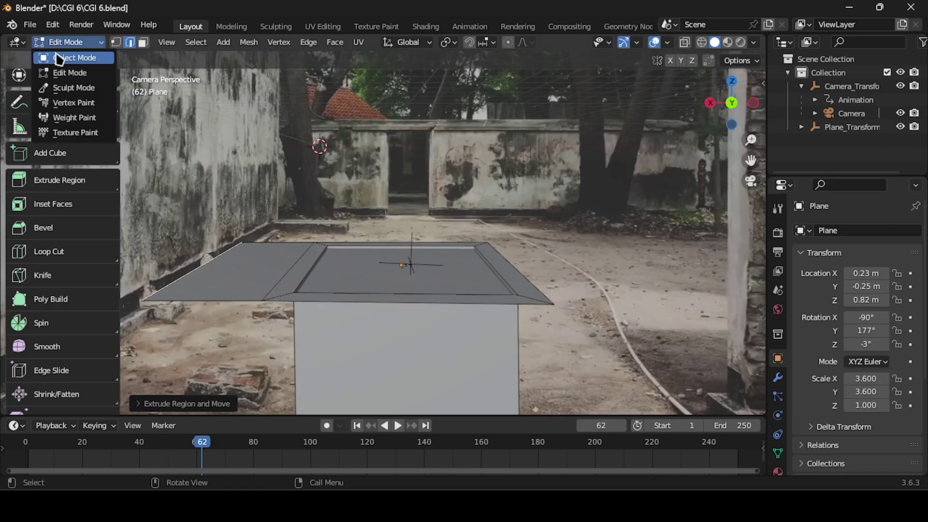
click(72, 56)
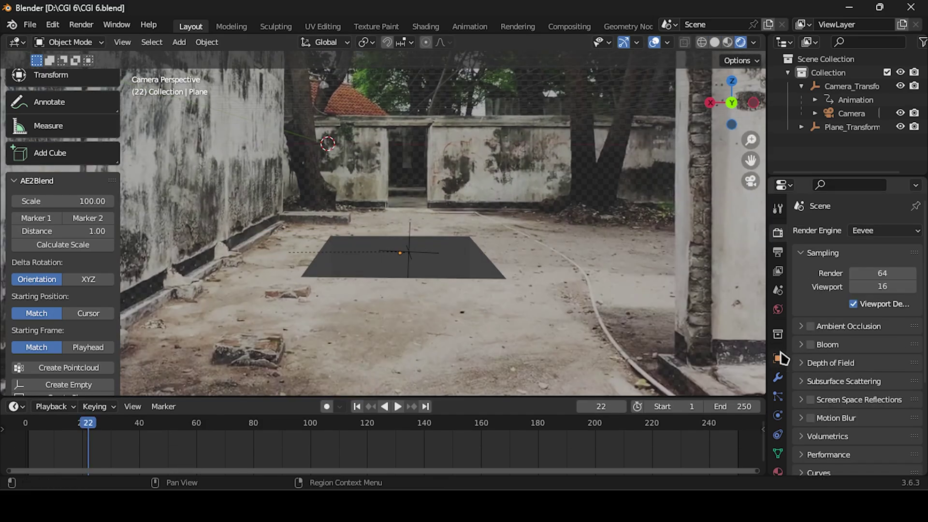
Set the world background color to an Environment Texture and load the quarry_cloudy_1k.hdr image
click(778, 312)
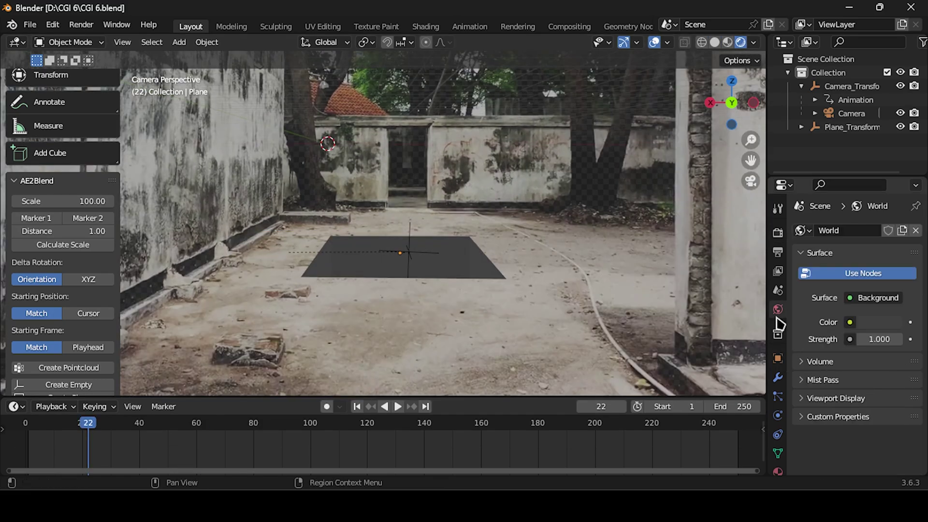
click(850, 322)
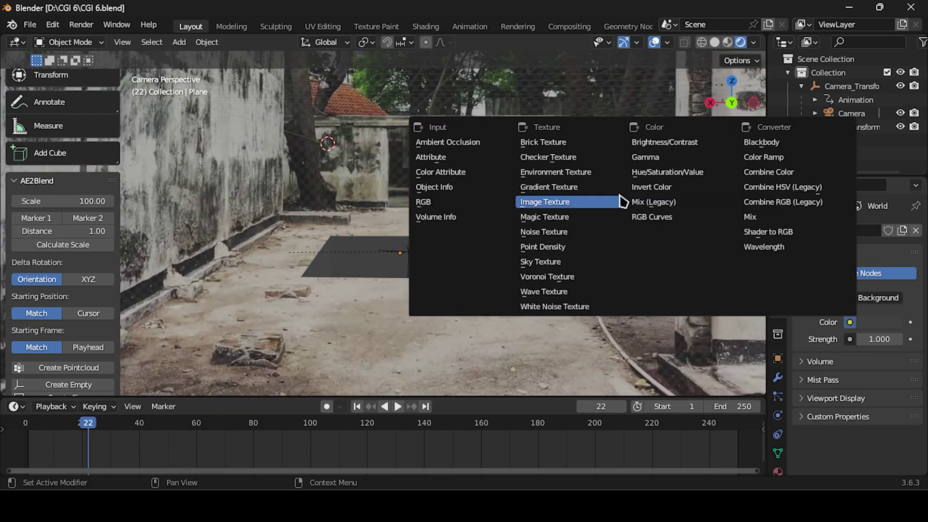
click(551, 172)
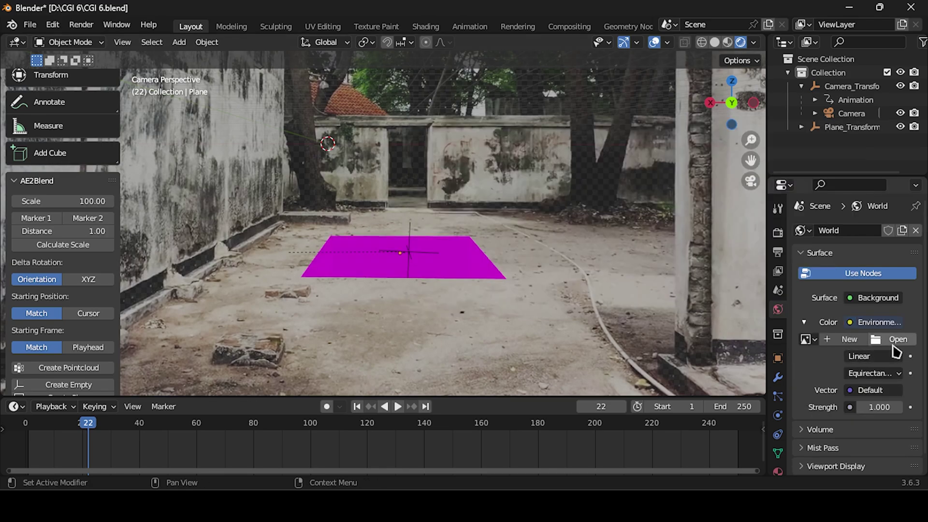
click(893, 345)
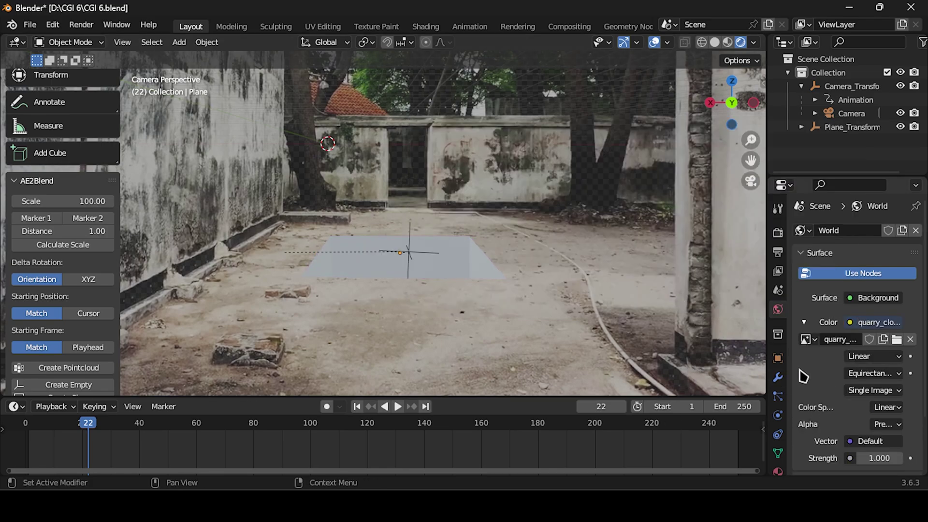
Disable the transparent film in the render settings so the environment image shows as background
click(779, 235)
scroll(818, 387, down, 5)
click(814, 419)
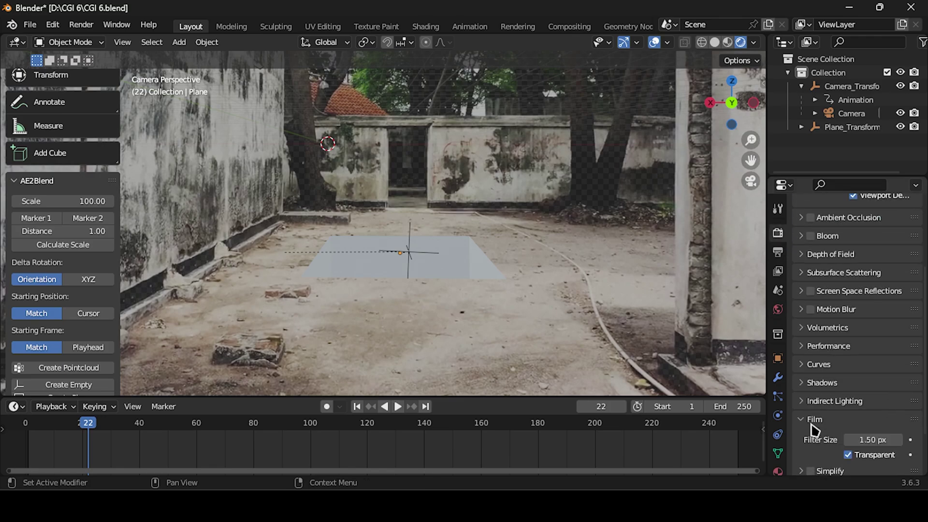
scroll(822, 426, down, 4)
click(848, 374)
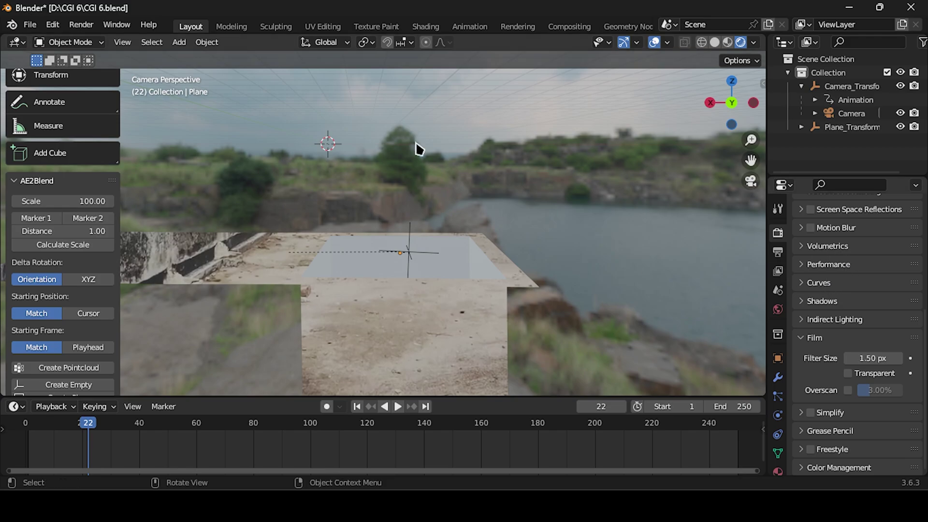
Open the World shader nodes in the Shading workspace and frame the whole node tree
click(426, 26)
click(197, 295)
click(201, 321)
key(Home)
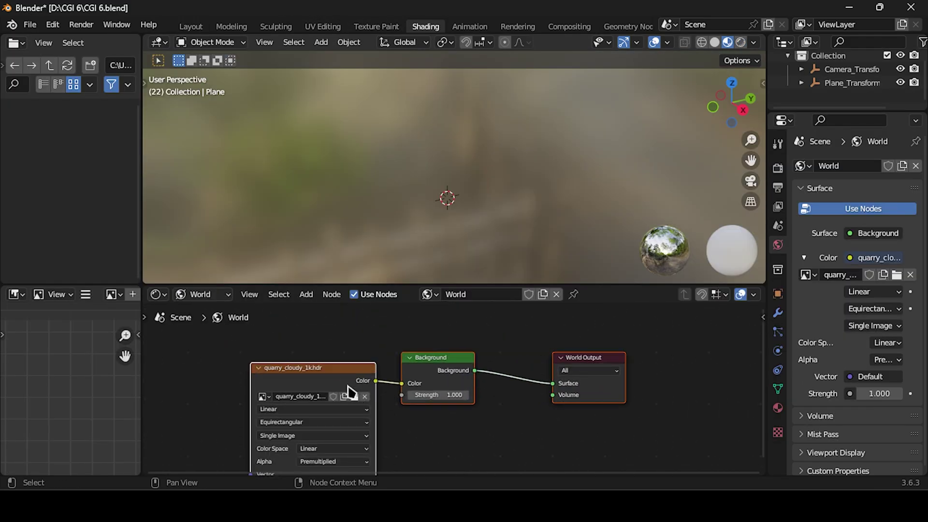
Add Texture Coordinate and Mapping nodes feeding the quarry_cloudy_1k.hdr environment texture, with the viewport in camera view
key(ctrl+t)
click(751, 181)
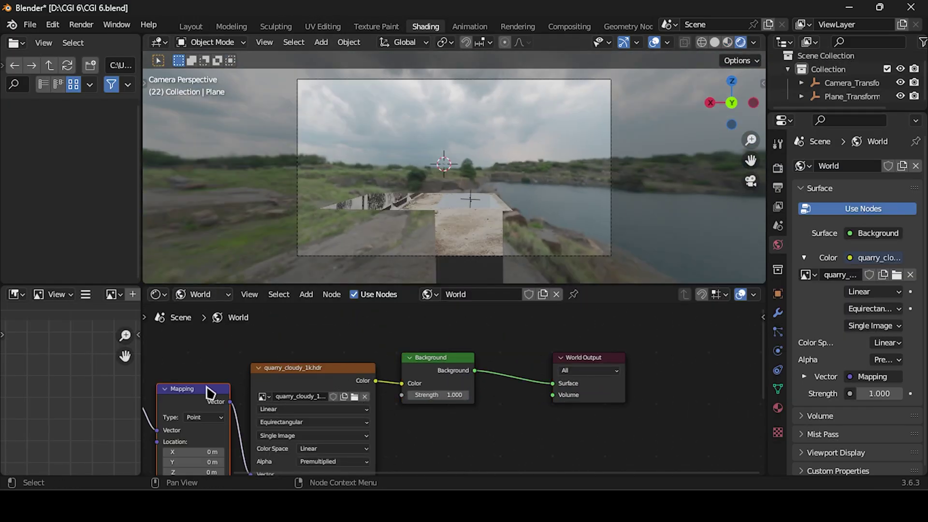
scroll(363, 402, up, 2)
scroll(363, 401, up, 1)
middle_drag(263, 393, 353, 386)
scroll(339, 411, down, 2)
middle_drag(317, 433, 380, 379)
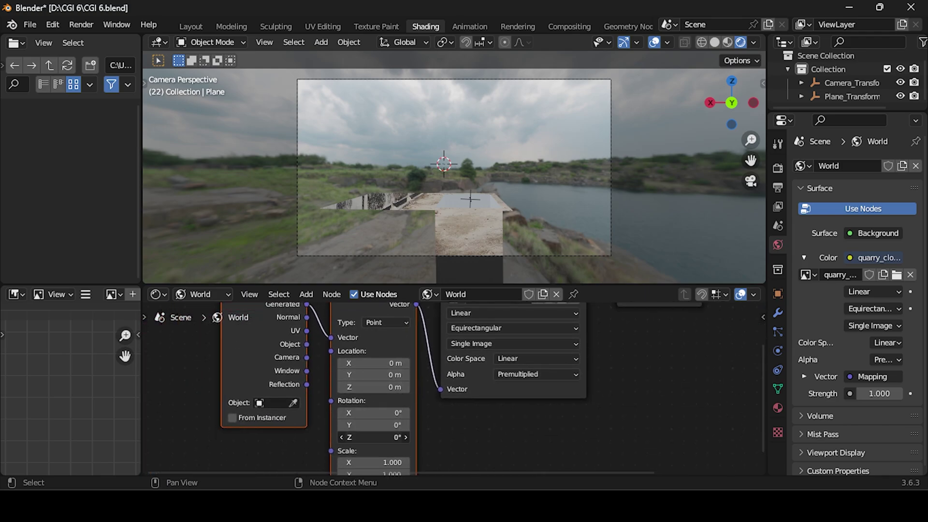
Set the environment mapping's rotation to X -5.4° and Z -88.2°, and save the file with the transparent film enabled
drag(377, 437, 365, 413)
key(ctrl+z)
key(ctrl+z)
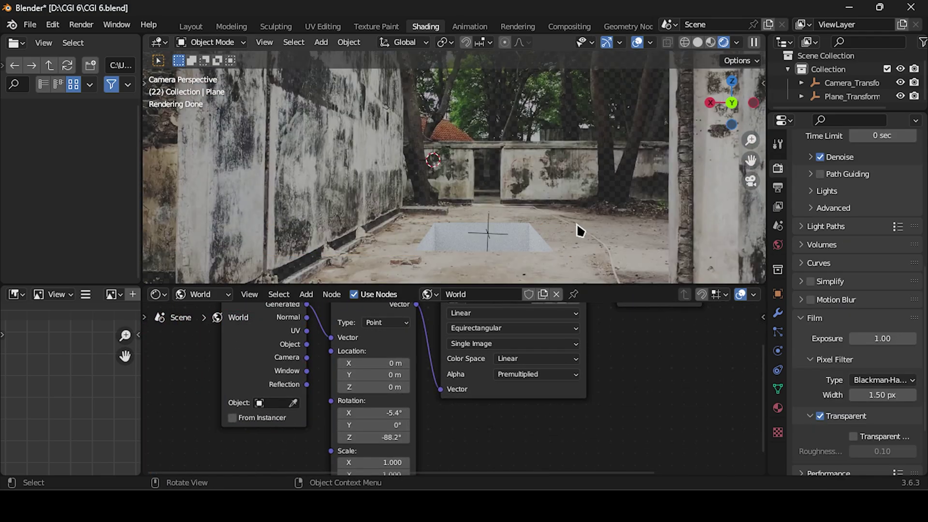
key(ctrl+s)
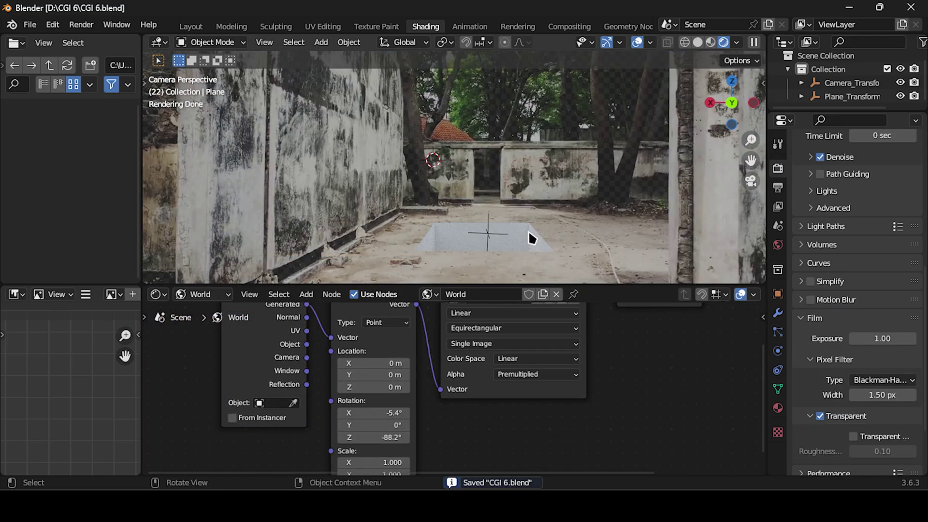
Switch the render engine to Eevee and set Material.001's base color to a tan with hue 0.073 and saturation 0.739
scroll(838, 173, up, 10)
click(885, 164)
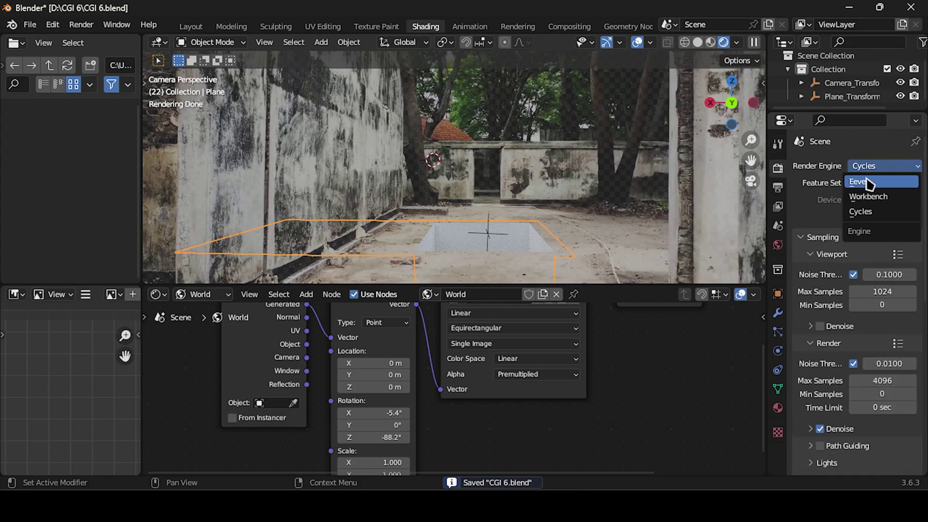
click(860, 182)
click(778, 408)
click(880, 395)
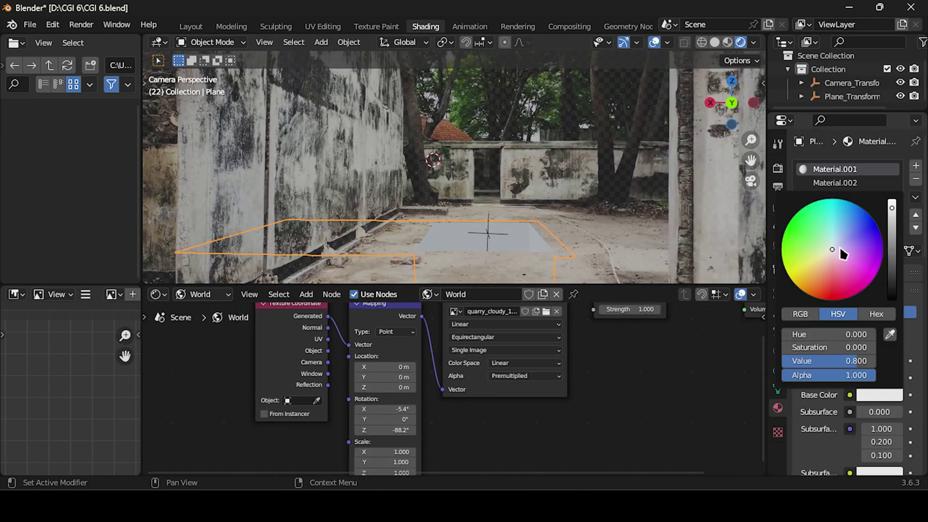
drag(819, 263, 820, 270)
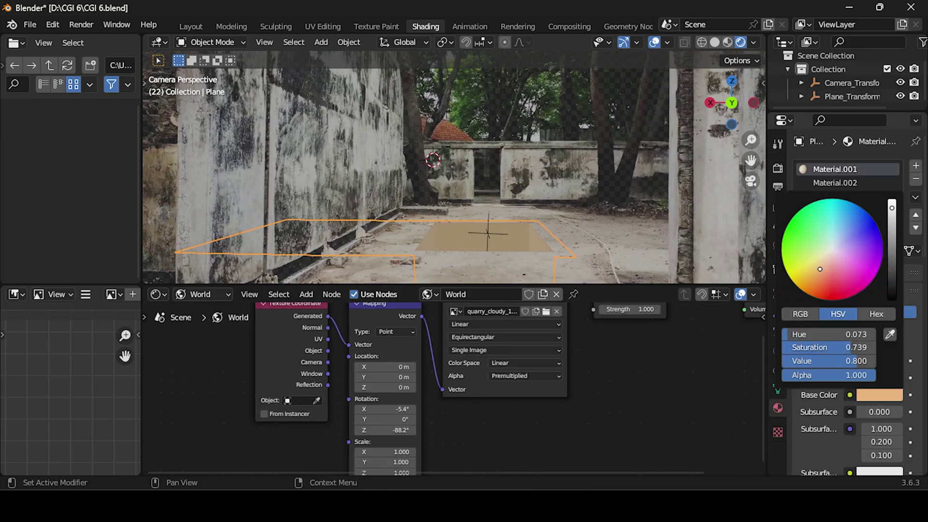
Set the render engine to Cycles, change Material.001's base color to orange with hue 0.060 and saturation 0.959, and save
click(778, 168)
click(885, 166)
click(863, 213)
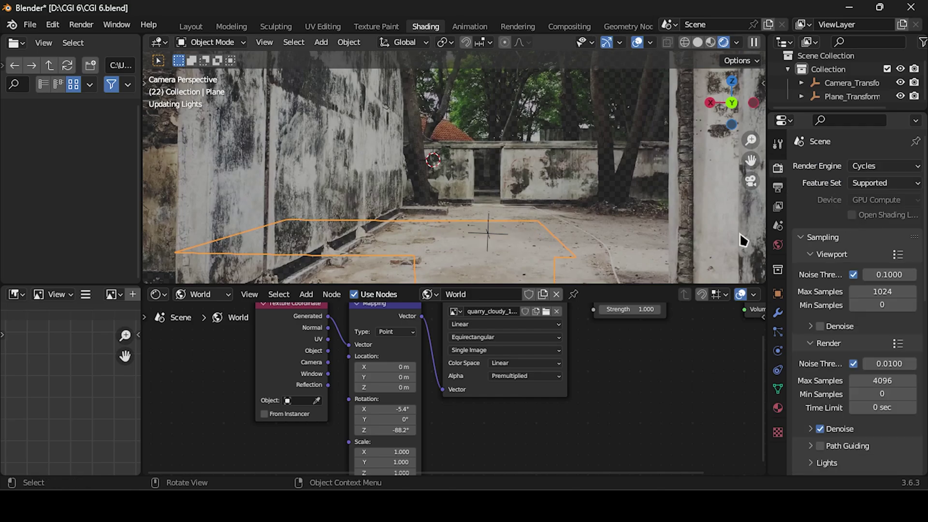
click(778, 408)
click(880, 365)
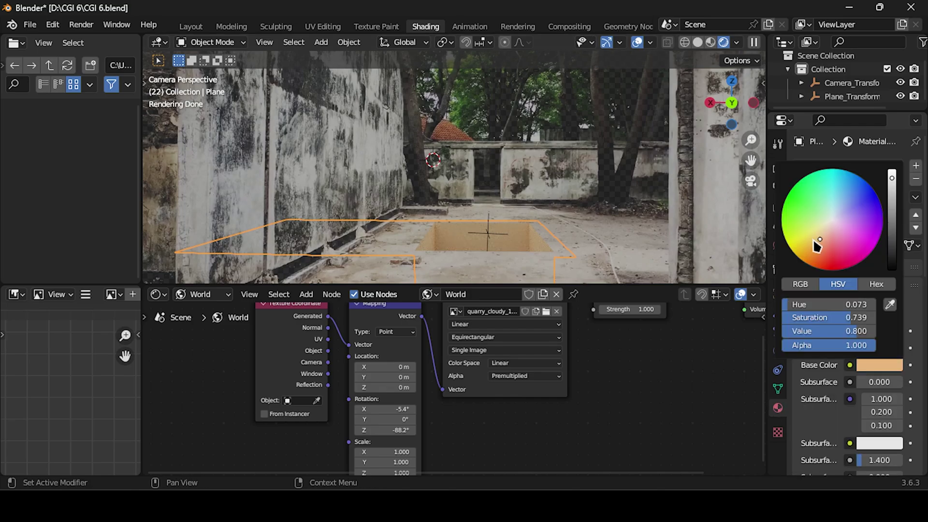
drag(813, 239, 810, 252)
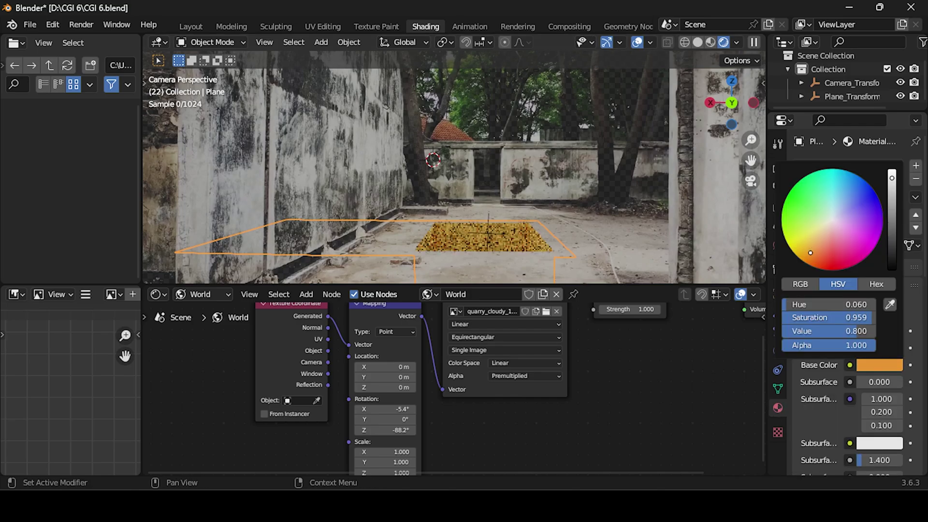
key(ctrl+s)
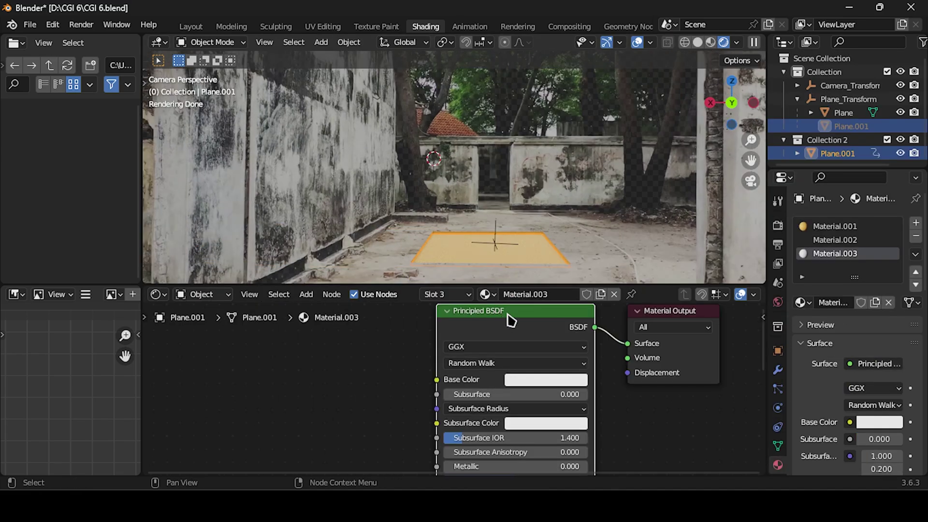
Replace Material.003's Principled BSDF with a Glass BSDF wired to the output Surface, with roughness 0.454 and IOR 4.850
key(x)
click(306, 294)
text(glass)
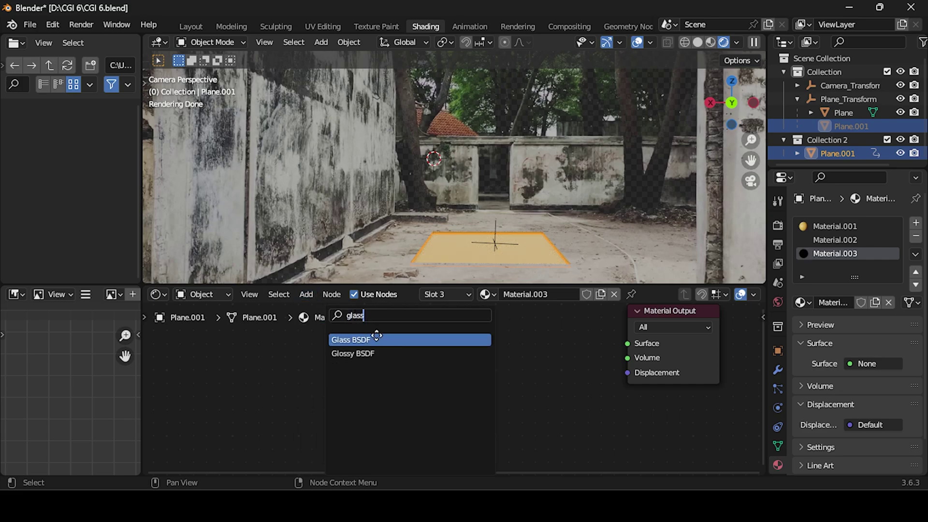
click(377, 335)
click(416, 322)
drag(516, 344, 628, 344)
drag(486, 396, 524, 396)
drag(465, 410, 430, 409)
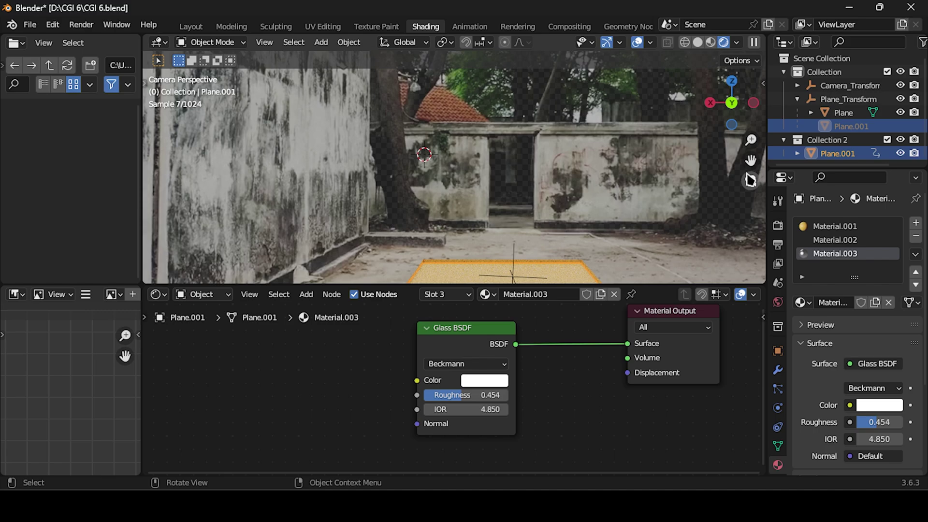
Switch Plane.001 to Edit Mode
click(211, 42)
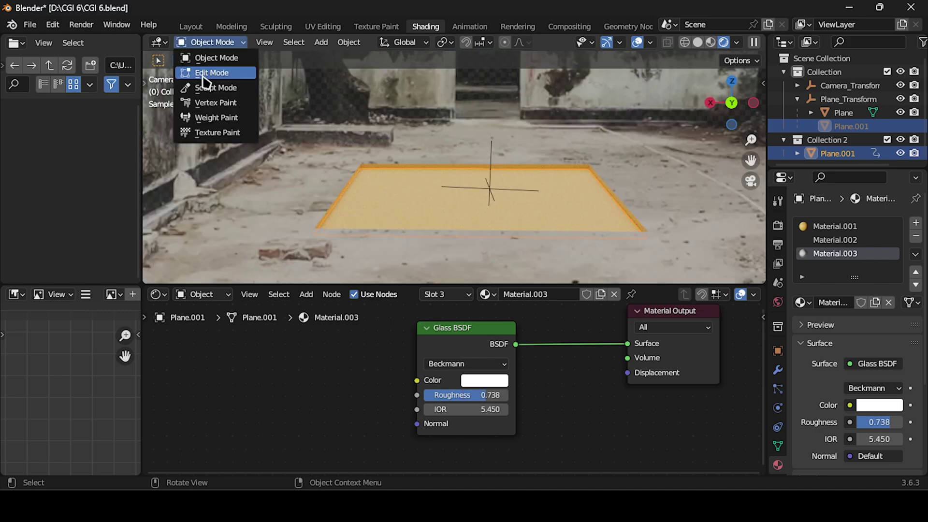
click(215, 71)
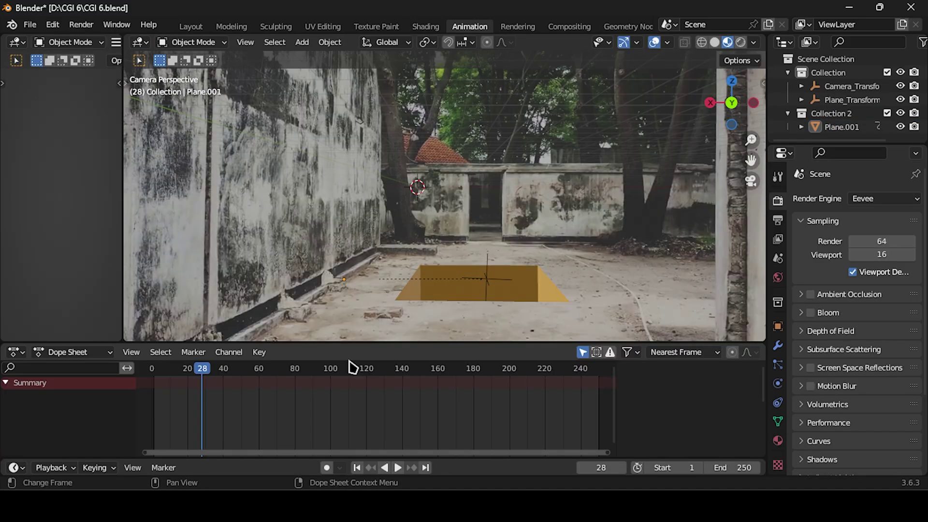
Enlarge the imported juice carton and move it in front of the pit in the camera view
drag(188, 386, 219, 385)
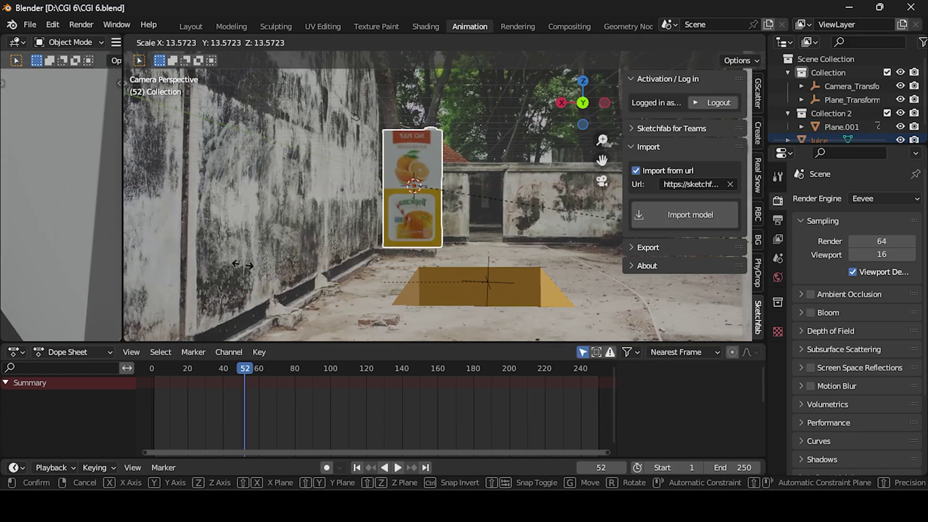
click(297, 263)
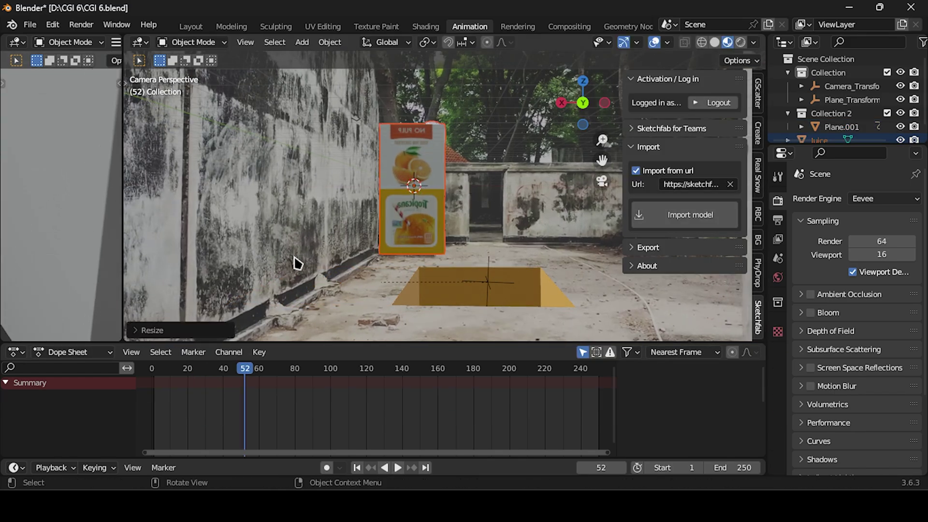
key(g)
click(389, 281)
key(s)
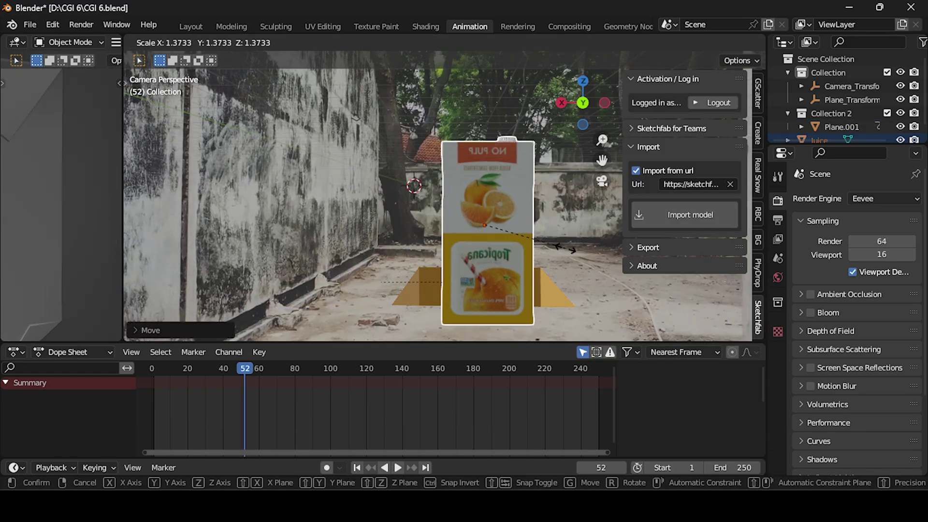
click(560, 243)
Reposition the juice carton above the pit and rotate it around Z to about -179.9°
key(g)
click(552, 219)
key(r)
key(z)
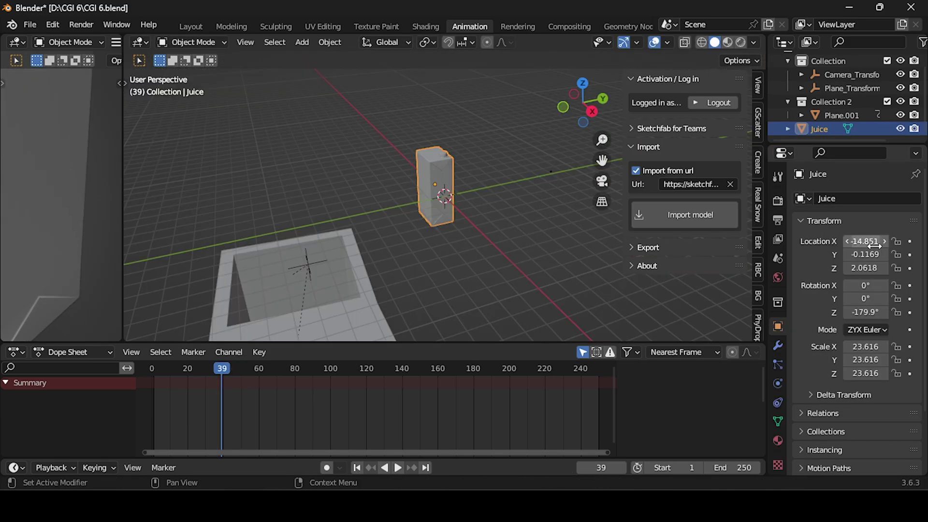
From above, move and enlarge the juice carton over the pit opening, rotating it to about -185.7° around Z
drag(874, 247, 822, 255)
scroll(816, 236, down, 3)
middle_drag(527, 136, 497, 193)
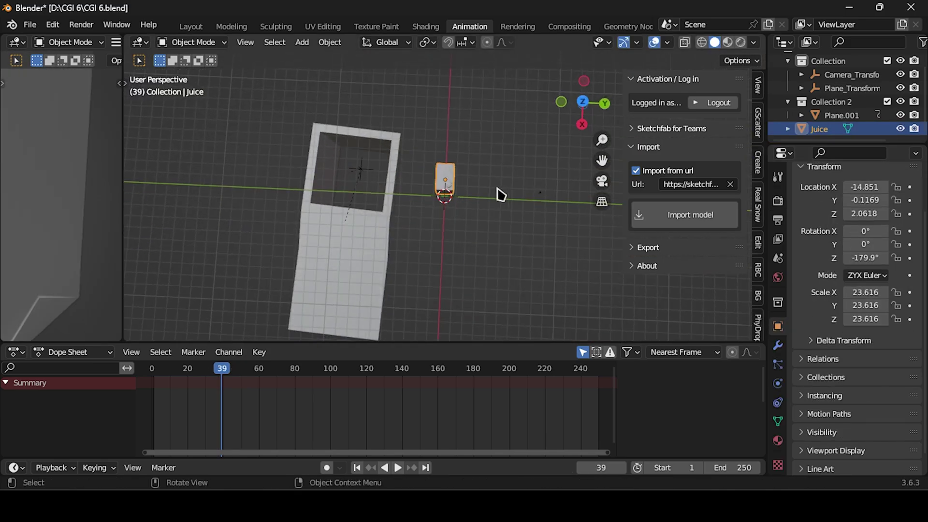
key(g)
click(398, 183)
key(s)
click(578, 179)
key(r)
key(z)
click(540, 197)
In camera view, scale the juice carton to about 48.5, align it above the pit at about -178.6° around Z, and save
key(KP_0)
key(s)
click(528, 244)
key(g)
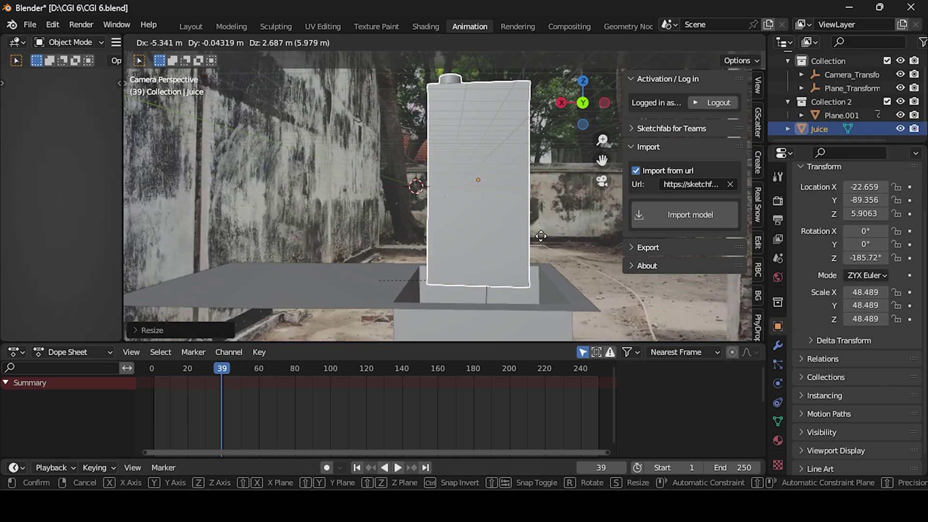
click(541, 236)
key(r)
key(z)
click(532, 234)
click(741, 42)
key(ctrl+s)
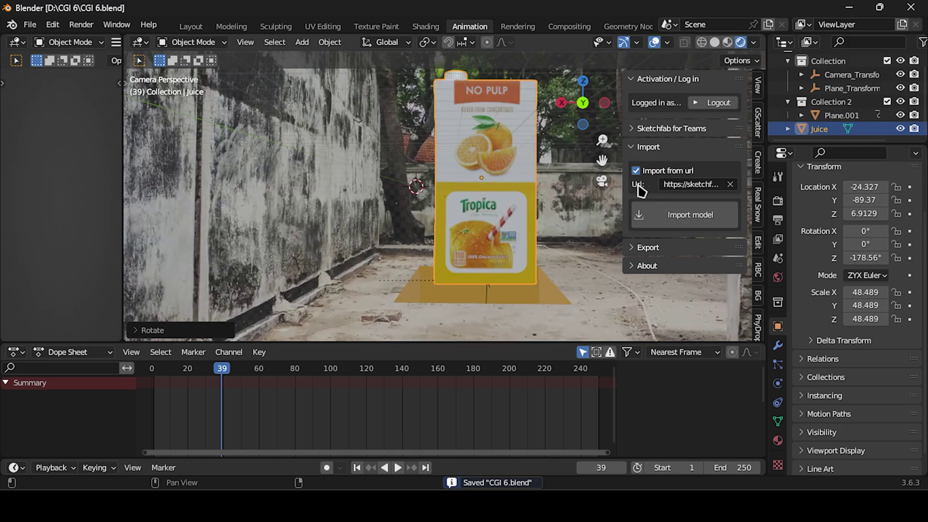
Move the juice carton to about Y -99.15, rotated about -183.6° around Z, and reduce its scale to about 43.2
key(KP_0)
mouse_move(508, 164)
middle_down()
mouse_move(479, 161)
mouse_move(638, 151)
mouse_move(518, 197)
mouse_move(503, 214)
mouse_move(513, 227)
middle_up()
key(r)
key(z)
click(524, 201)
key(g)
click(497, 223)
key(s)
click(492, 223)
click(602, 181)
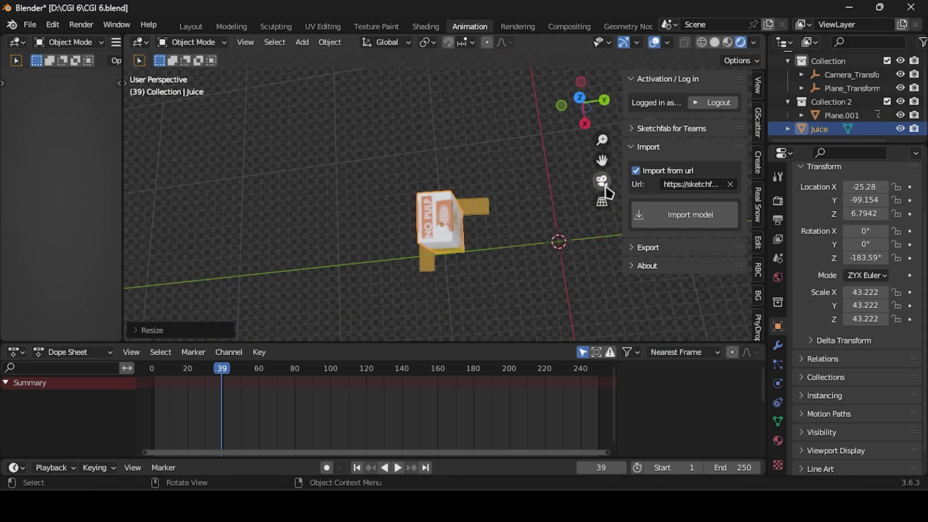
Save the file and scale the juice carton up to about 45.06
key(ctrl+s)
key(s)
click(558, 275)
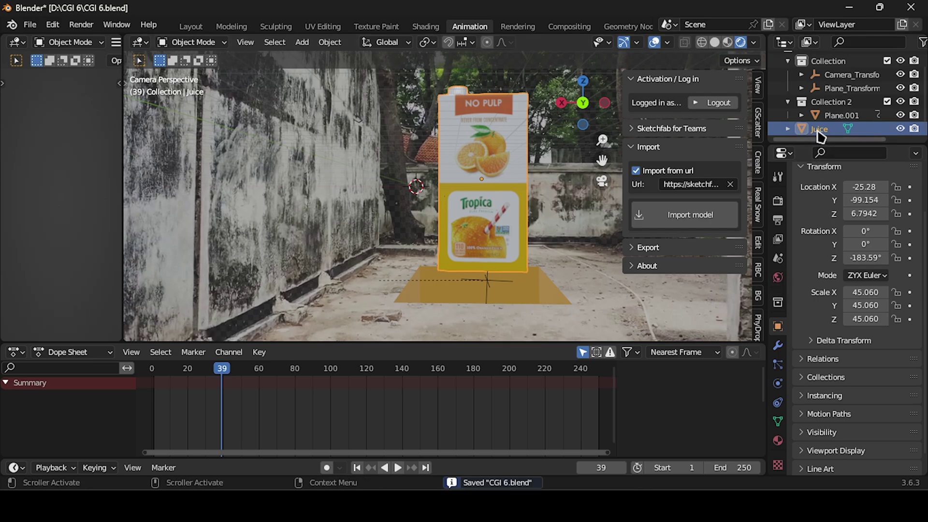
Show the scene in solid shading and lower the juice carton into the pit to about Z -103.59
click(715, 42)
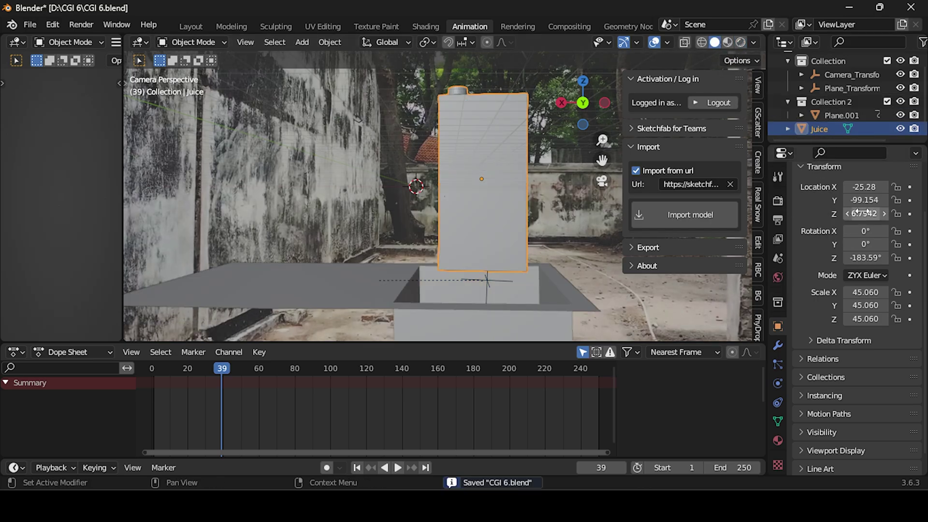
drag(865, 213, 753, 213)
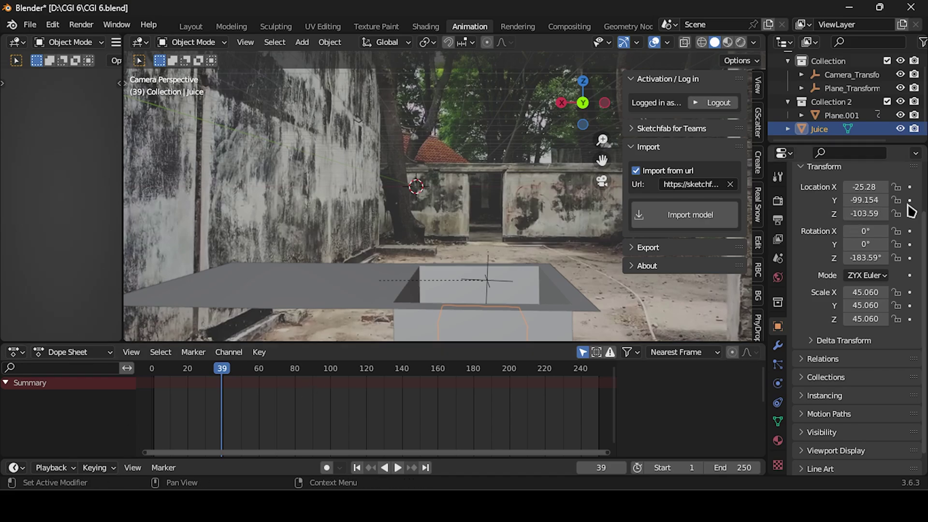
Scale the juice carton to about 55.3 with a Z rotation of about -185.7° to fit the pit, and save
middle_drag(614, 276, 541, 232)
key(s)
click(590, 207)
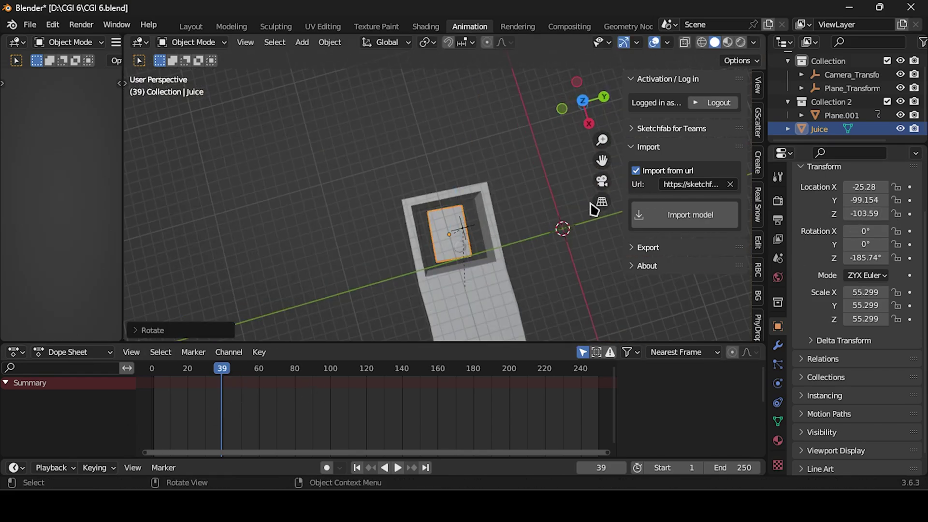
key(KP_0)
key(ctrl+s)
drag(865, 215, 853, 214)
key(ctrl+z)
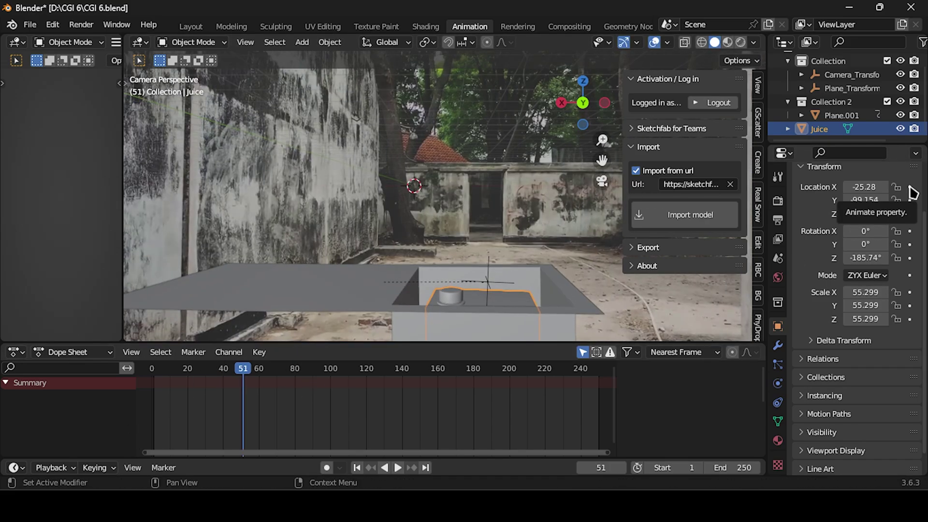
Keyframe the juice carton's location, rotation and scale inside the pit at frame 51 and raised to about Z 5.99 at frame 100
drag(910, 188, 909, 319)
key(space)
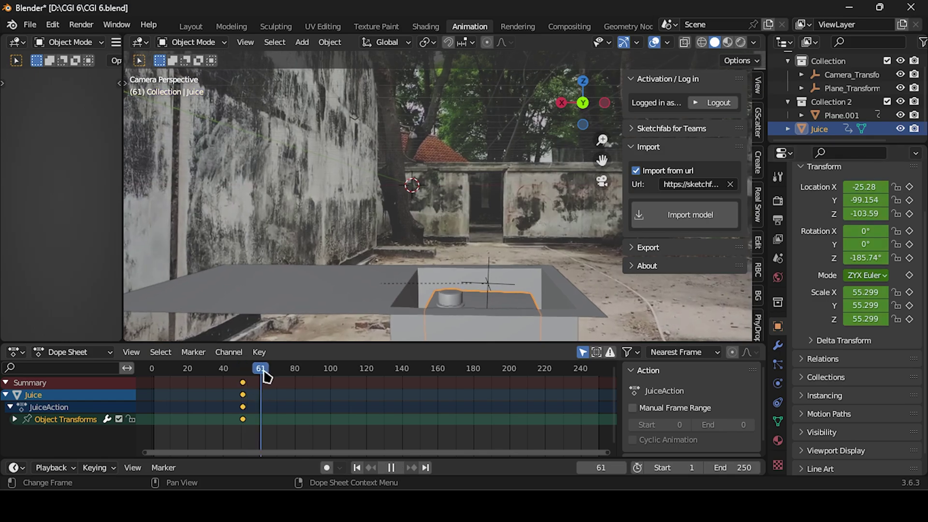
key(space)
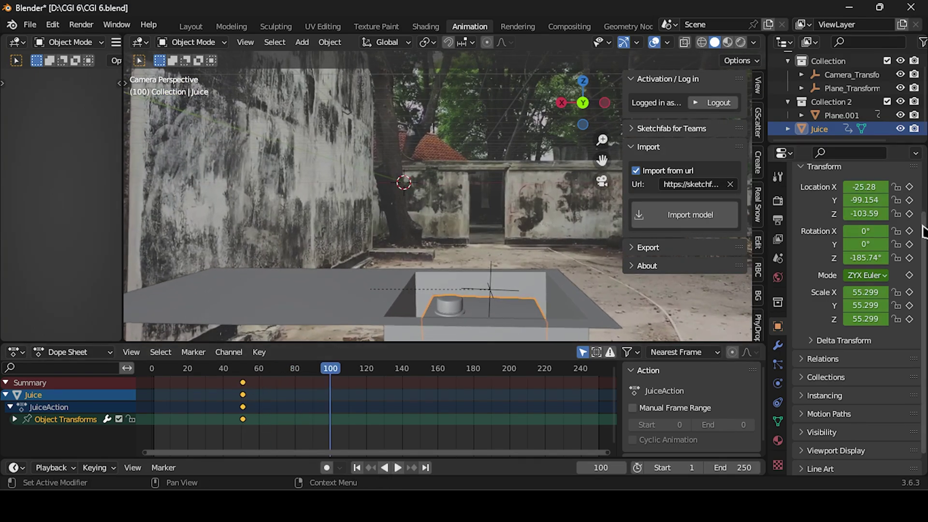
drag(865, 212, 897, 212)
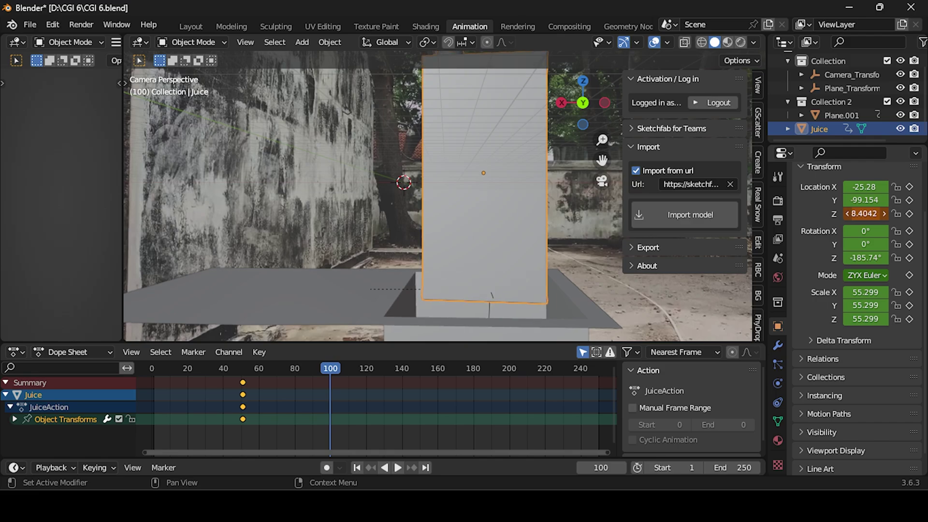
key(i)
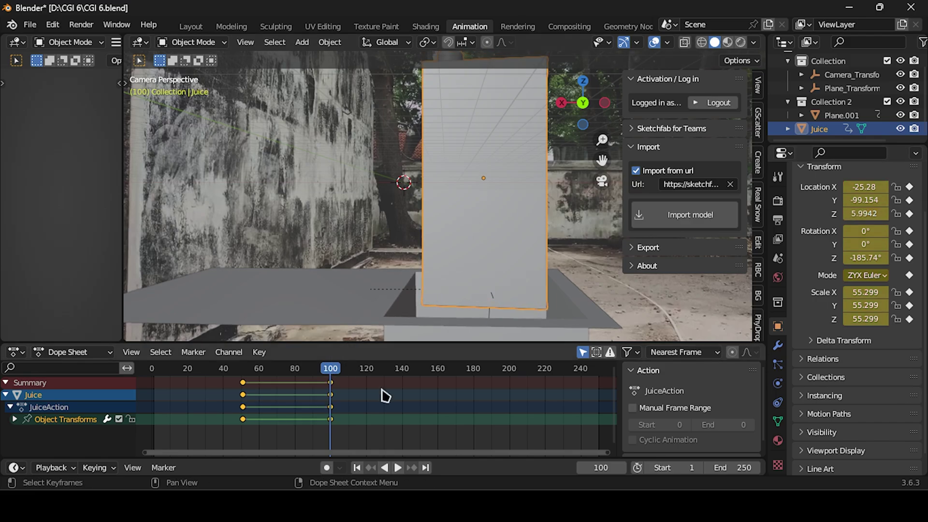
Play back the juice carton's rising animation from just before its first keyframe and check its motion out of the pit
drag(328, 372, 234, 357)
key(space)
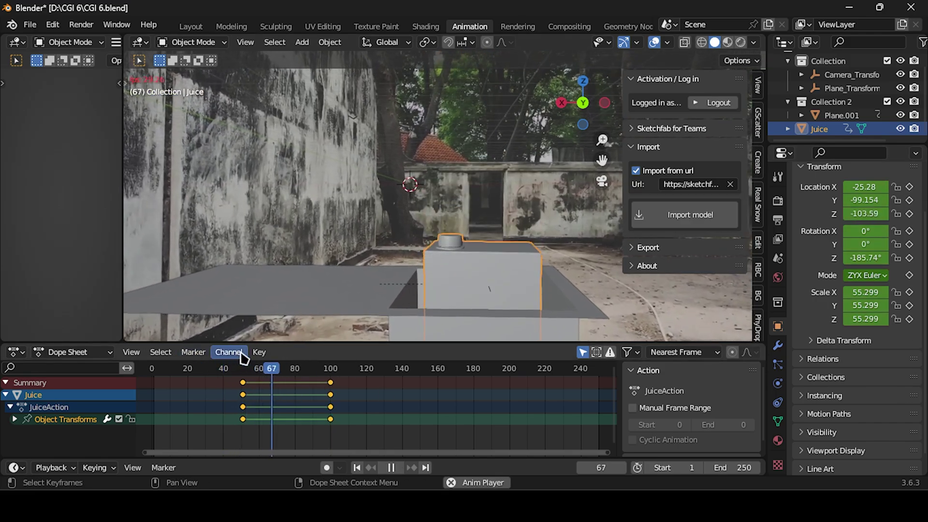
key(space)
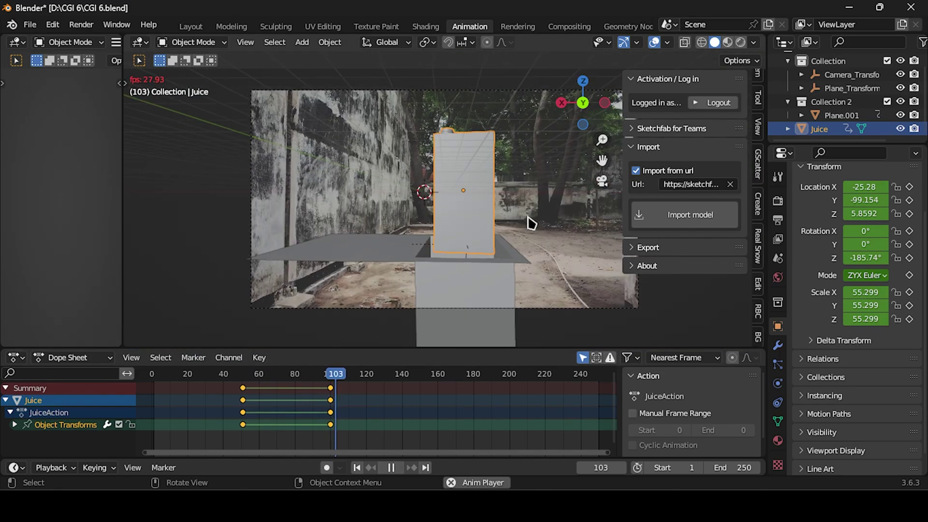
key(space)
key(space)
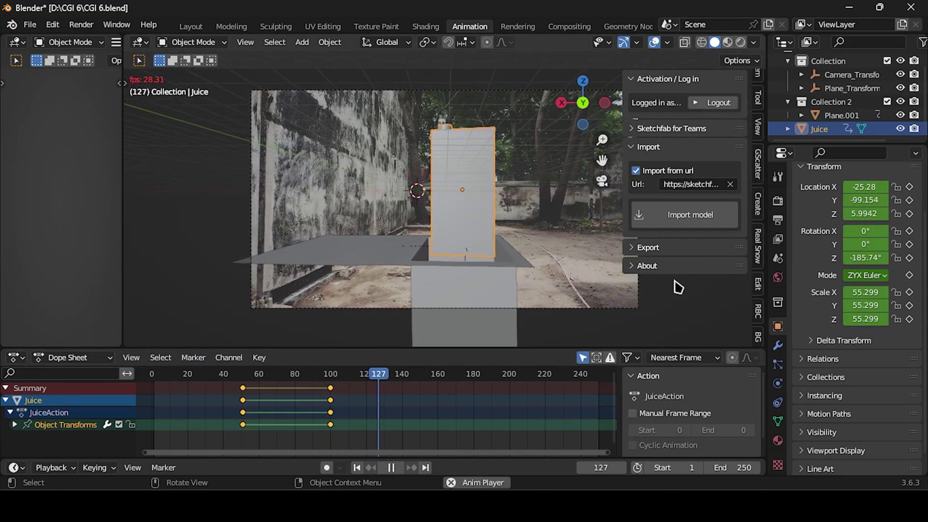
Display the scene in material preview and keyframe the juice carton's current location, rotation and scale at frame 130
key(space)
click(728, 42)
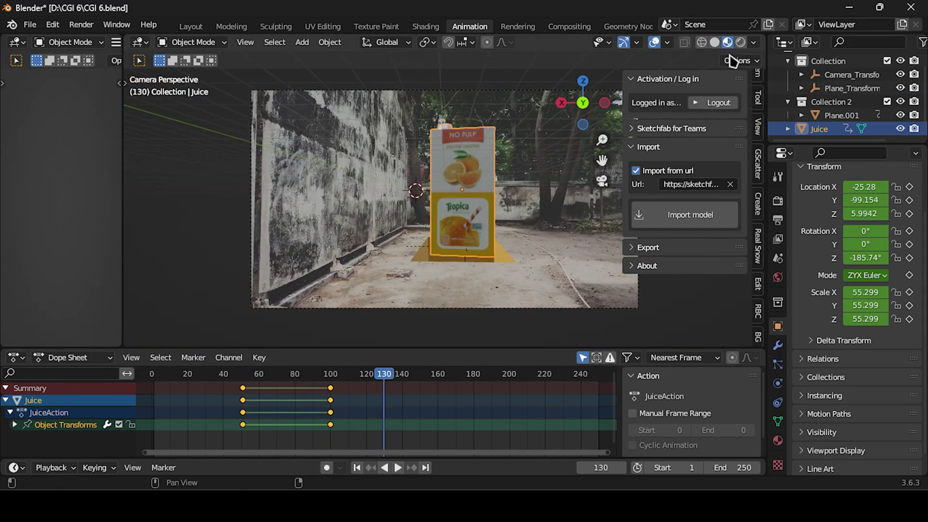
drag(912, 218, 910, 319)
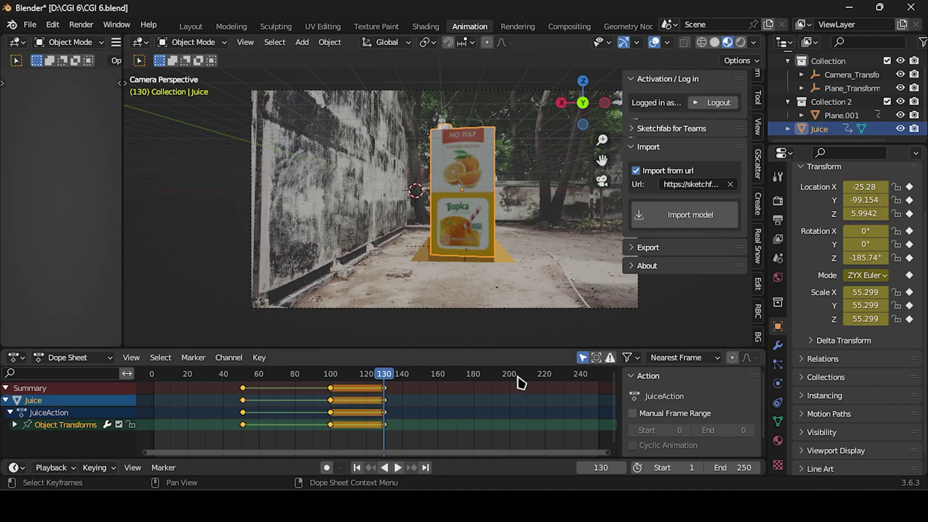
Turn the juice carton to a Z rotation of about -542.74° at frame 153 and keyframe its location, rotation and scale
key(space)
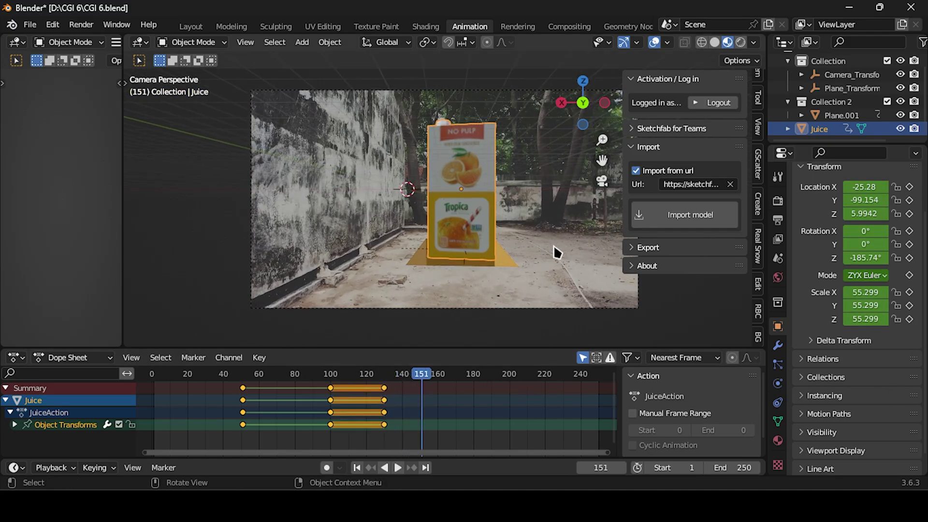
key(space)
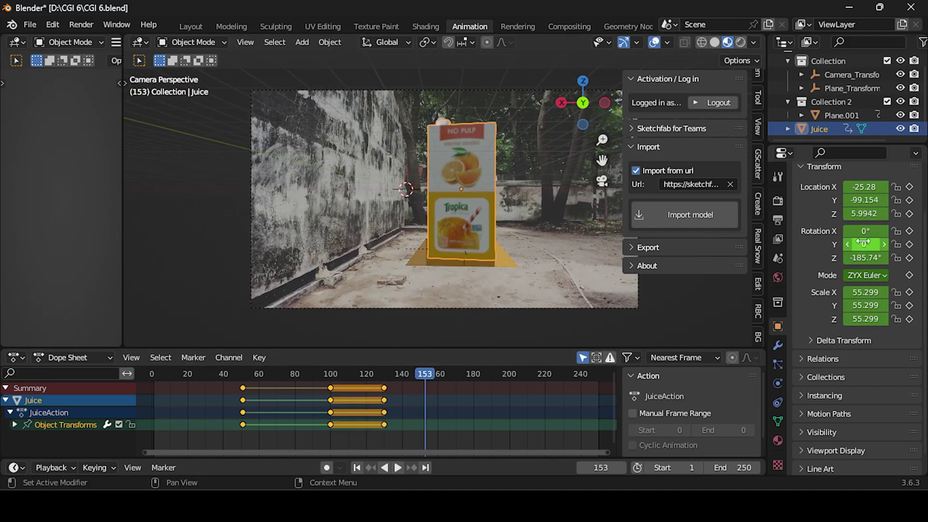
drag(867, 257, 758, 258)
drag(909, 186, 918, 372)
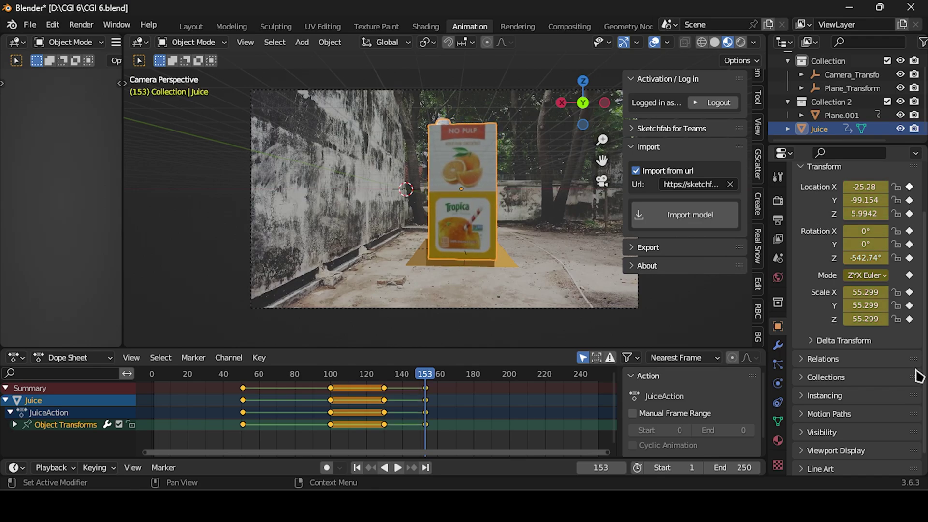
Play back the juice carton's animation from shortly before frame 100 to past frame 153 and check the rise and spin
drag(425, 374, 308, 387)
key(space)
key(space)
key(space)
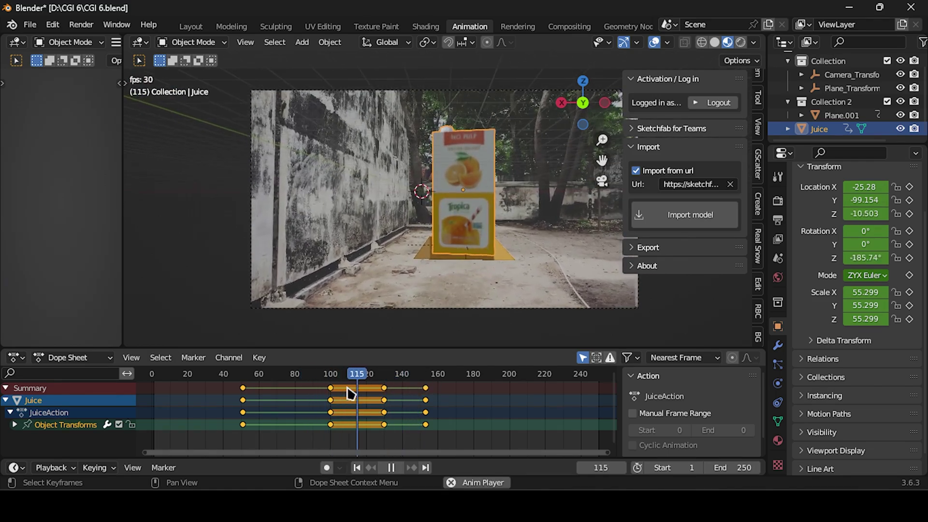
key(space)
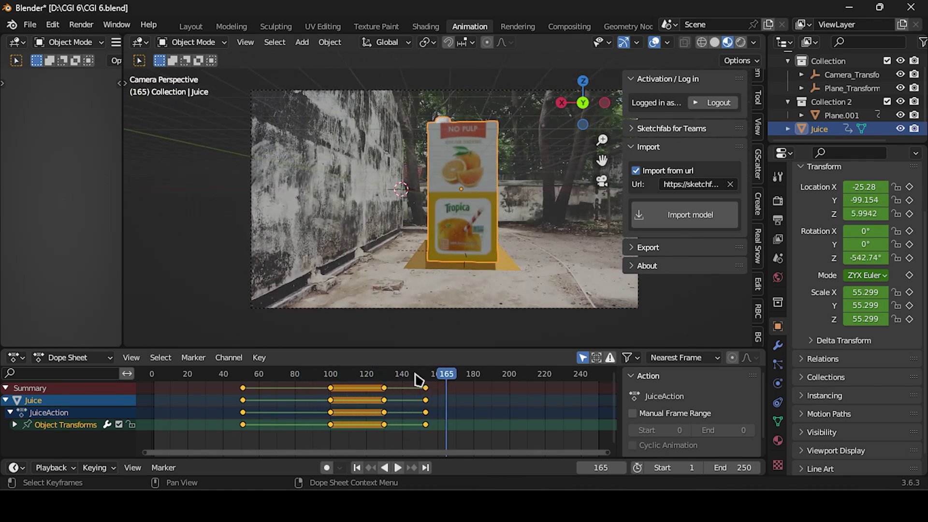
Hold the juice carton upright above the pit by keyframing its location, rotation and scale at frame 185
key(space)
key(space)
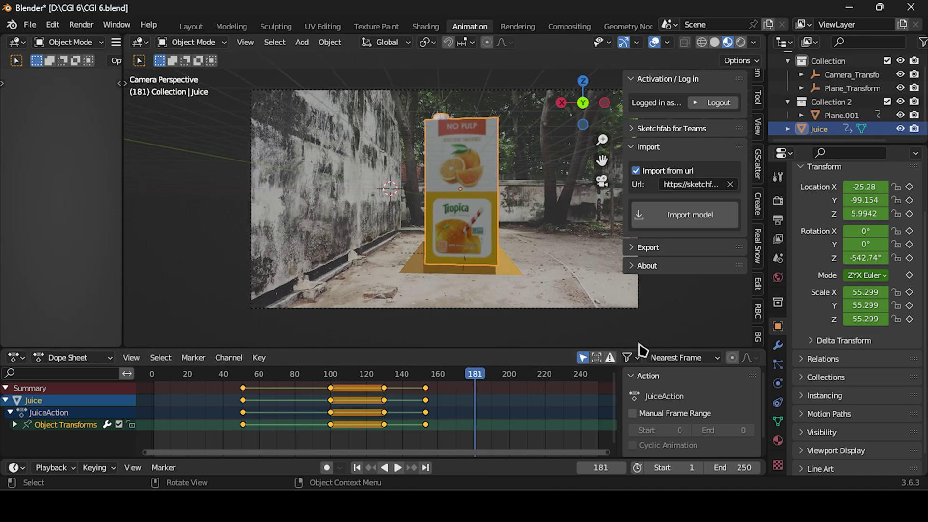
key(space)
key(space)
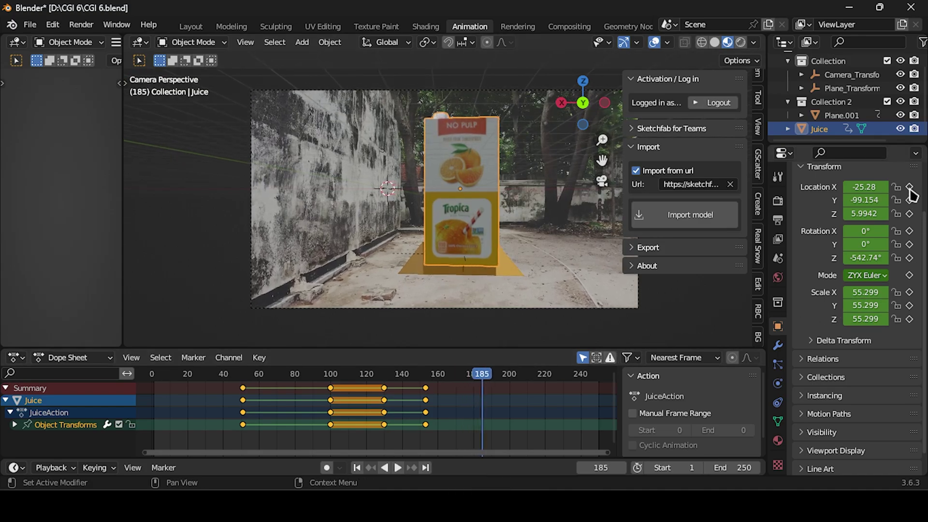
drag(910, 189, 912, 354)
Lower the juice carton into the pit to about Z -112.59 at frame 202 and keyframe its location, rotation and scale
key(space)
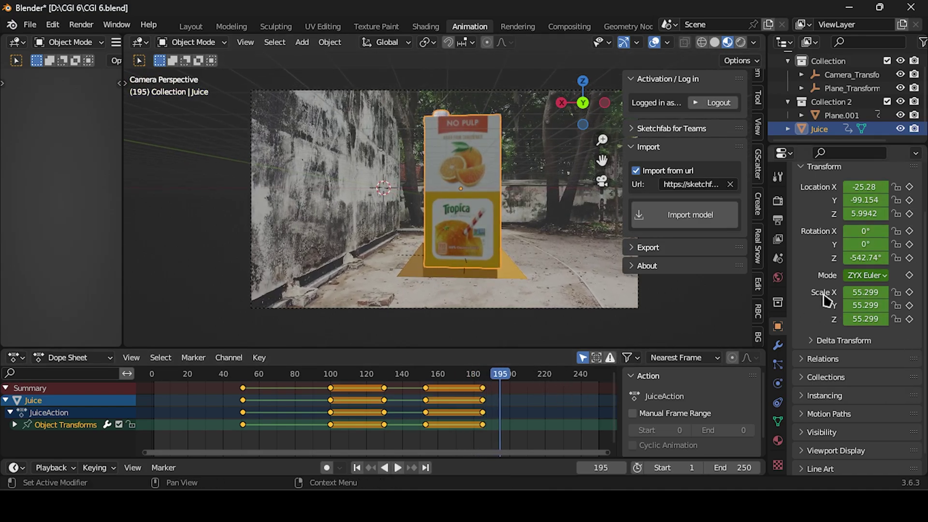
key(space)
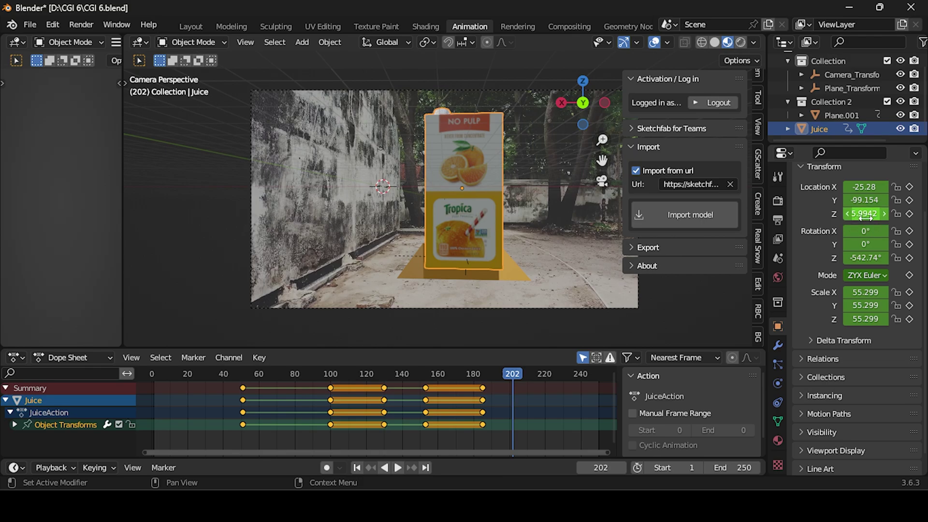
drag(866, 217, 790, 218)
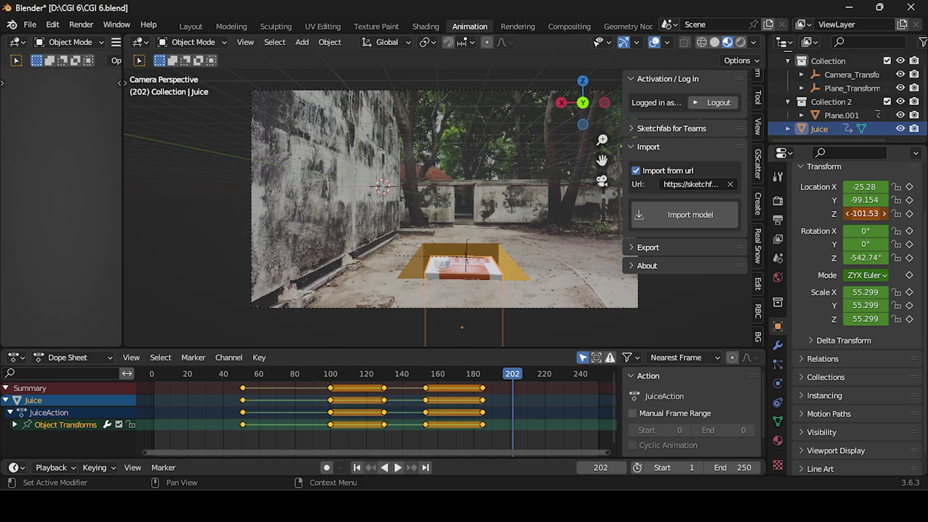
drag(870, 214, 869, 214)
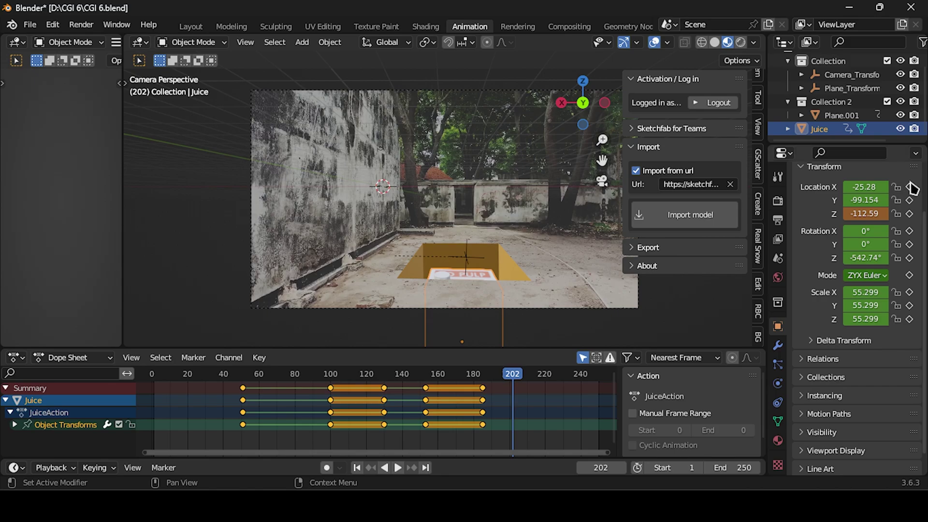
drag(909, 187, 909, 319)
Review the juice carton's descent around frames 180 to 210 and save the file
key(Down)
key(space)
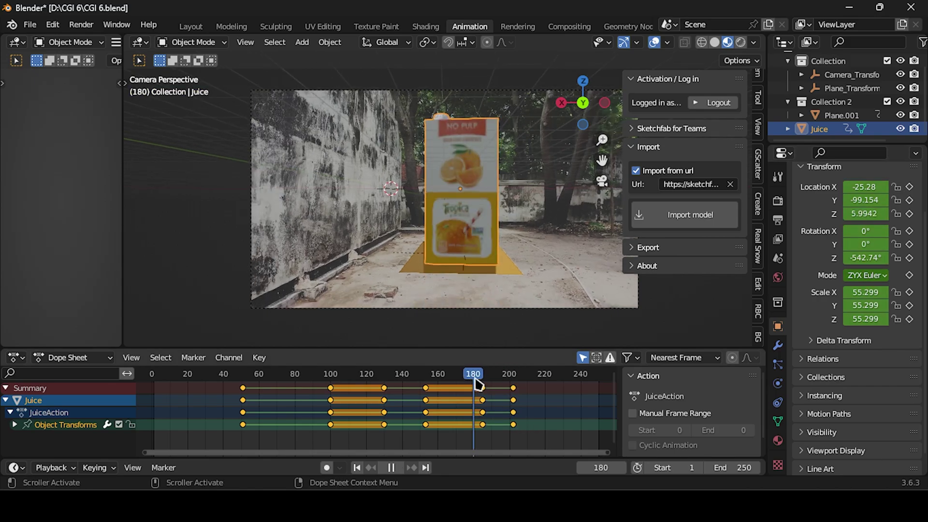
key(space)
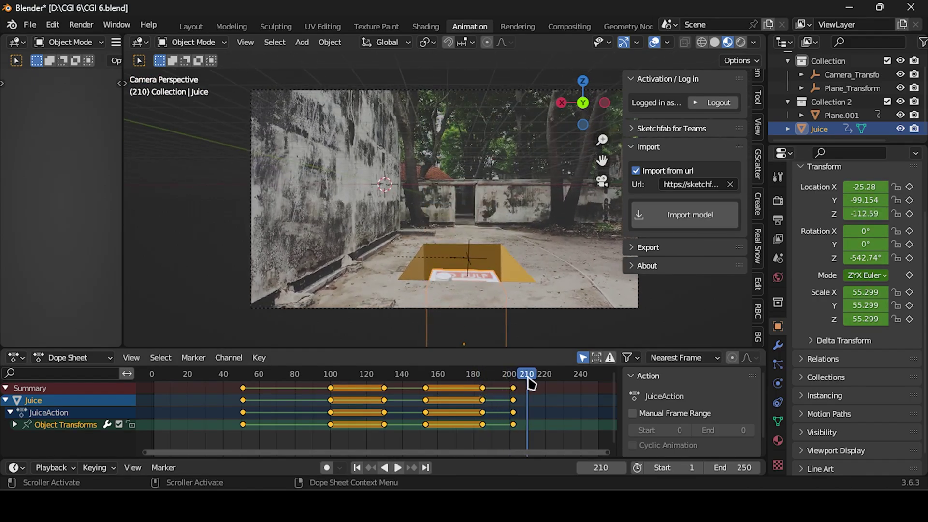
key(ctrl+s)
Select the pit's cover plane, Plane.001, and keyframe its open position at frame 217
click(842, 115)
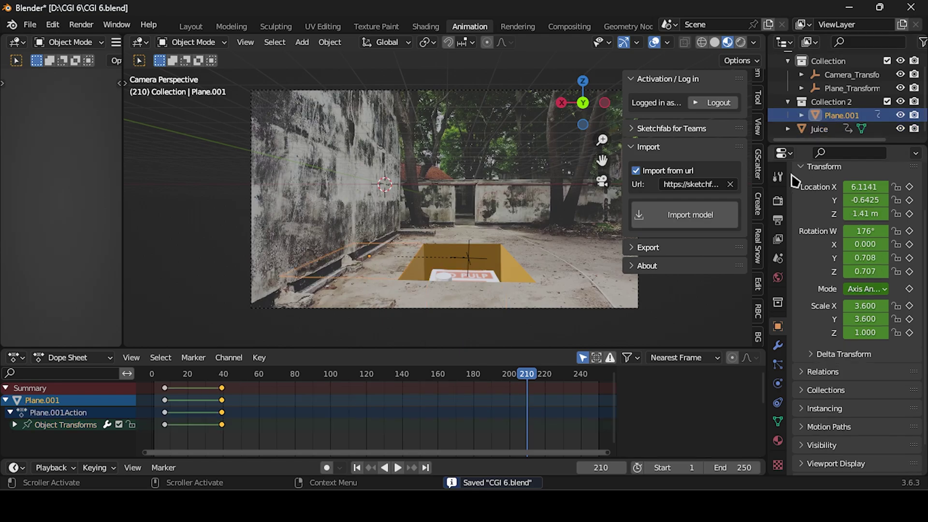
key(space)
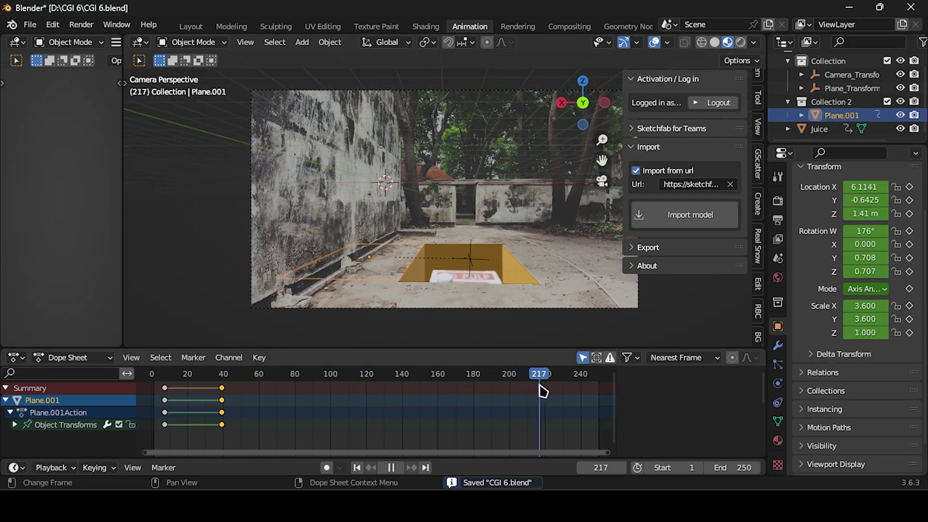
key(i)
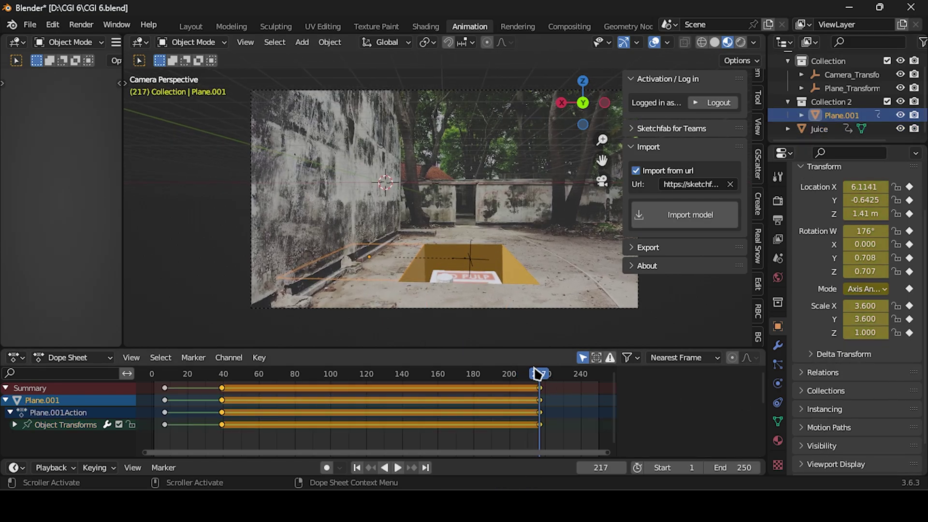
Try to shift the pit's cover plane along X at frame 229, and undo the change
key(space)
key(space)
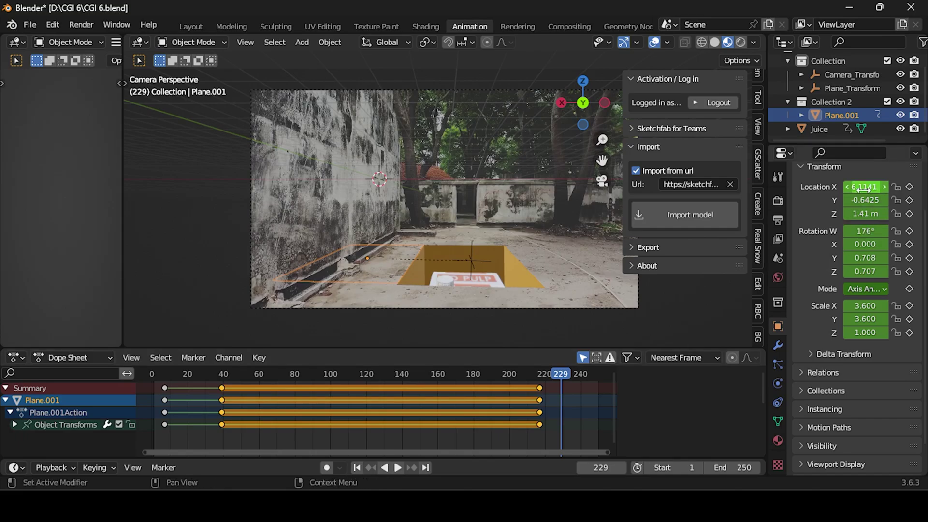
drag(867, 189, 841, 187)
key(ctrl+z)
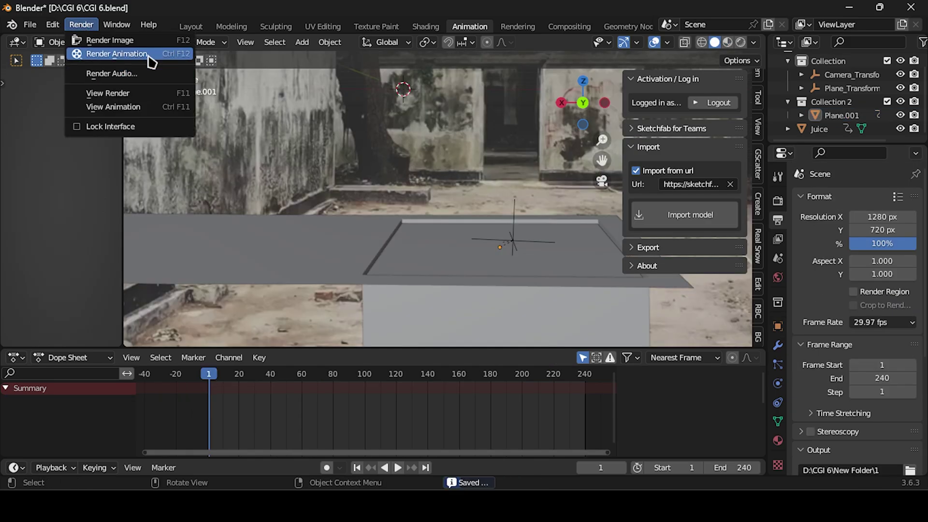
Render the animation of frames 1 to 240 to the output folder
click(116, 54)
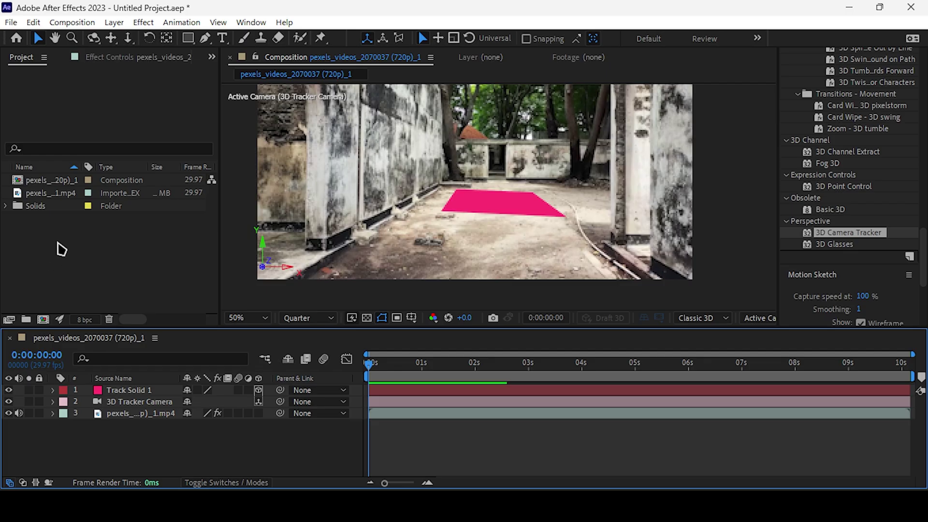
right_click(59, 247)
mouse_move(151, 312)
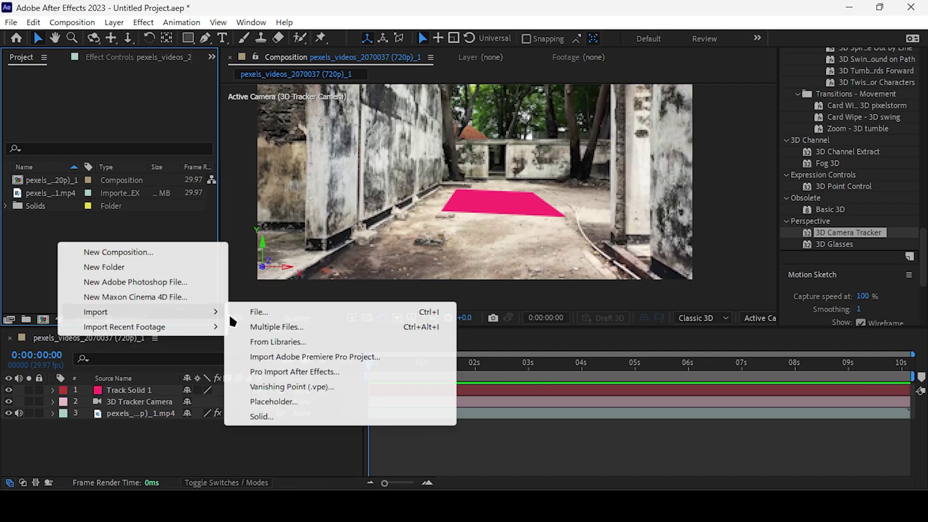
click(265, 328)
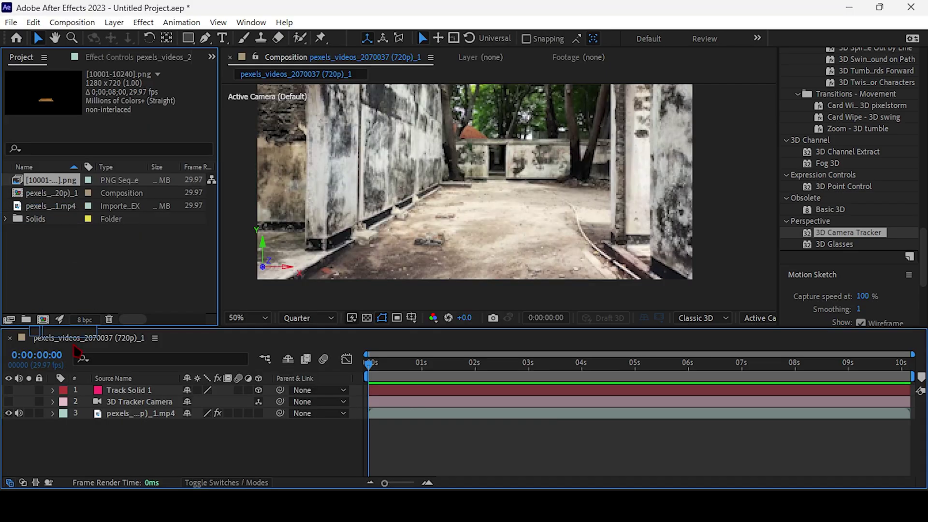
Place the PNG sequence as the top layer over the courtyard footage and preview the composite
drag(82, 393, 82, 391)
key(space)
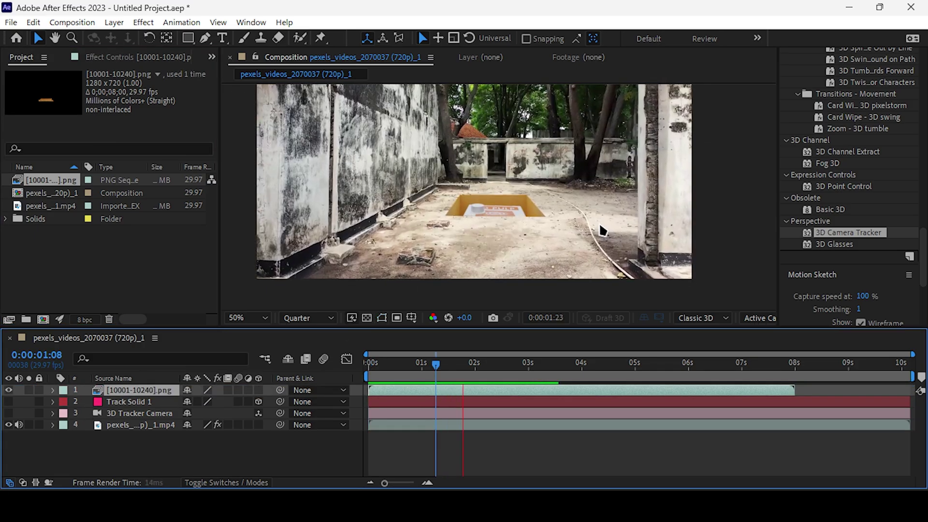